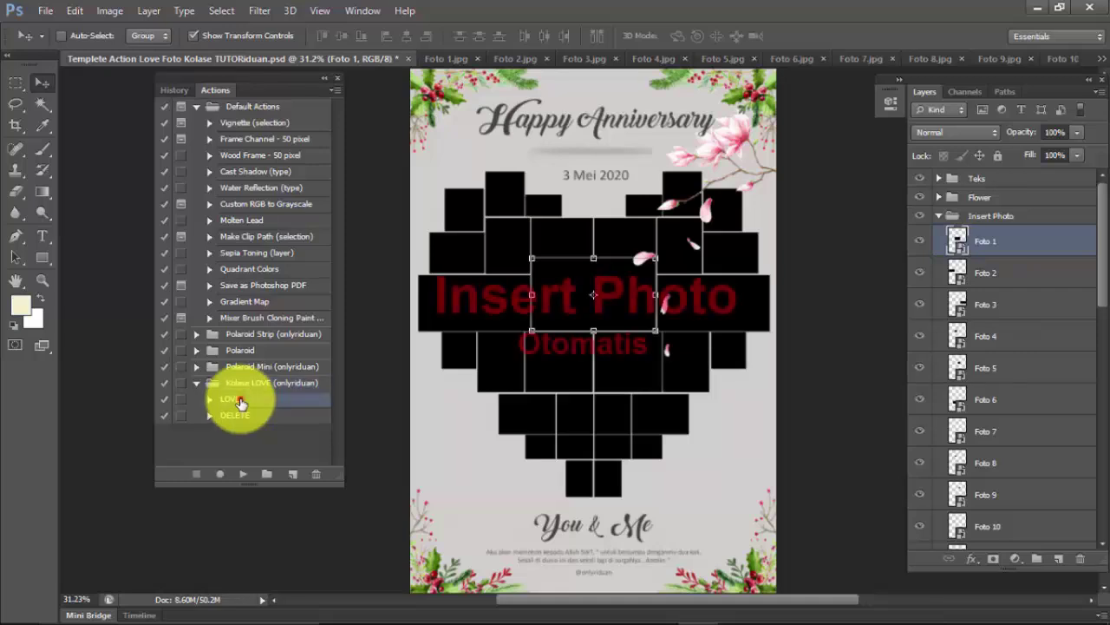
- Play the LOVE action from the Kolase LOVE set to fill the heart collage with photos
click(243, 474)
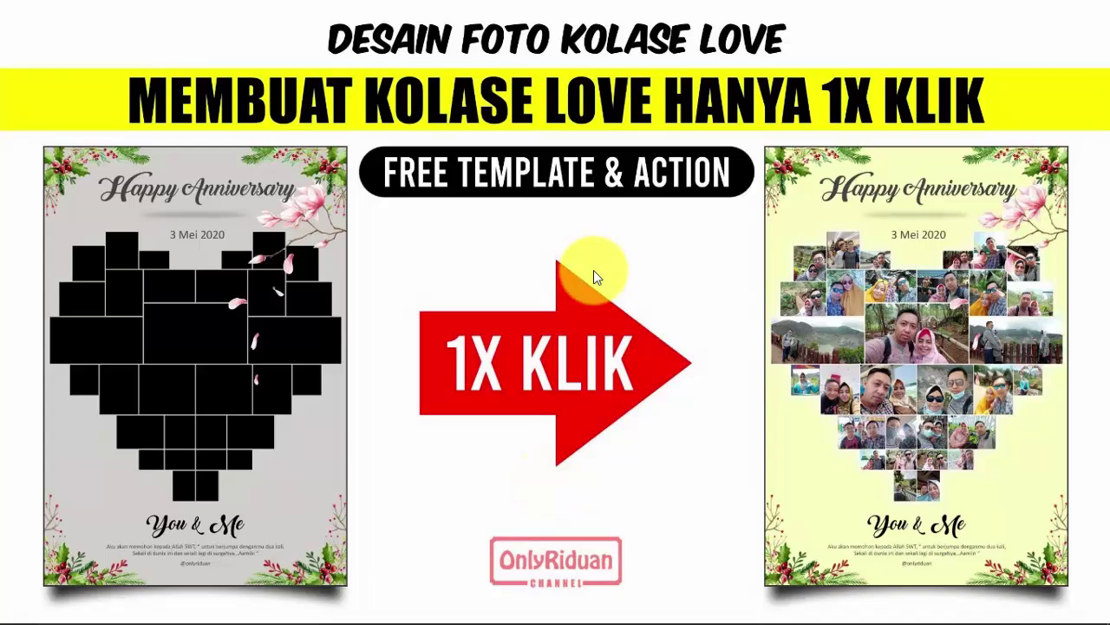
- Bring the empty Photoshop workspace back to the front from the taskbar
click(652, 596)
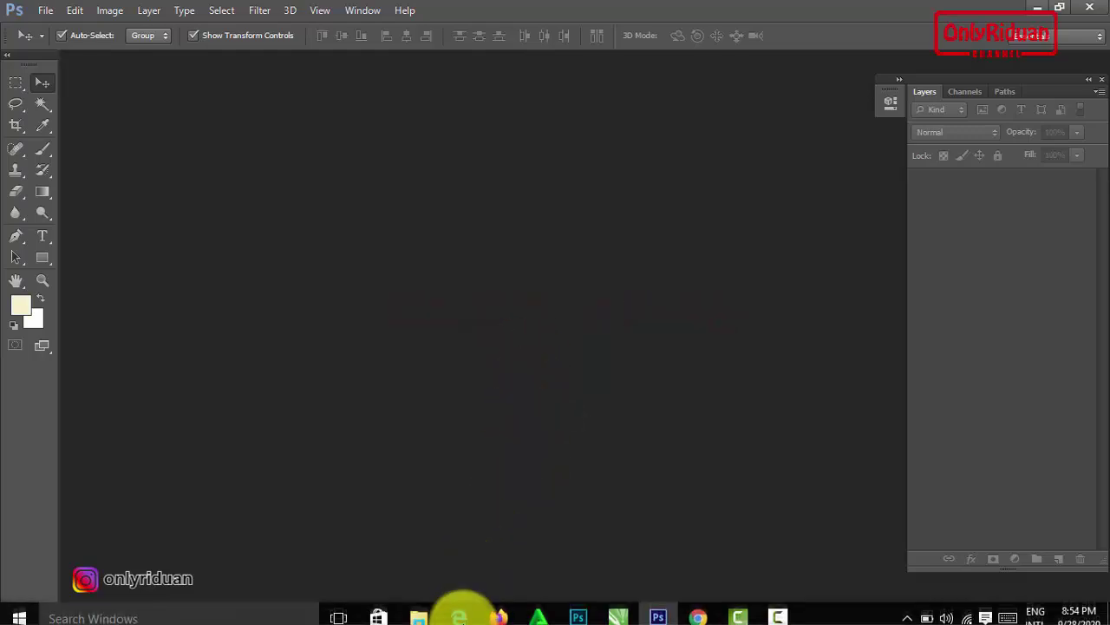
- Open the Foto Kolase_LOVE folder in File Explorer and point out Foto 1.jpg
click(418, 608)
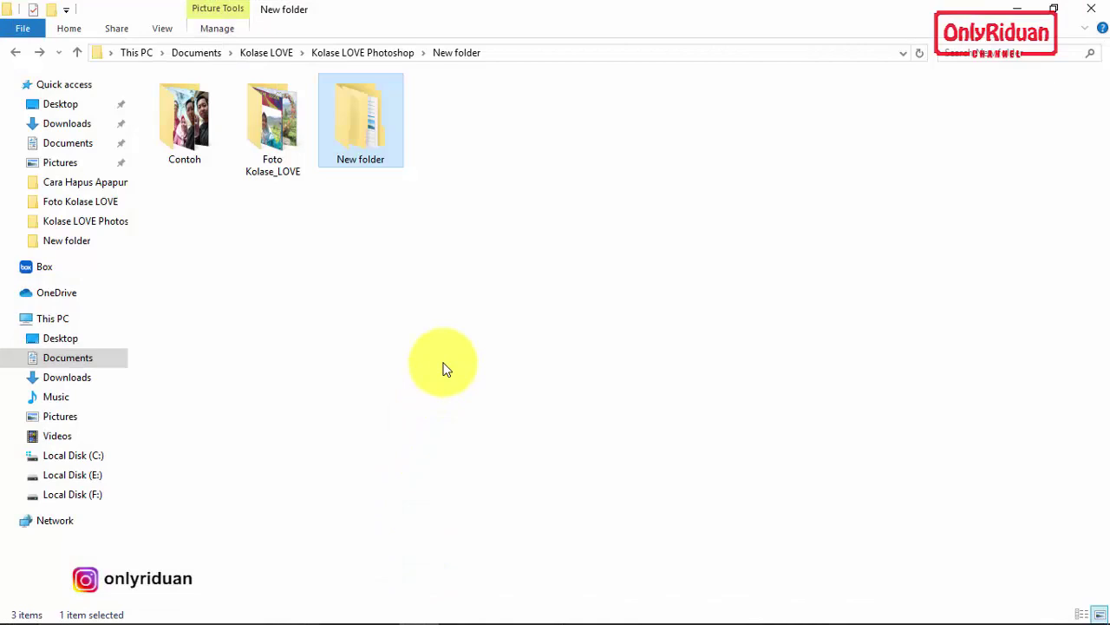
double_click(272, 139)
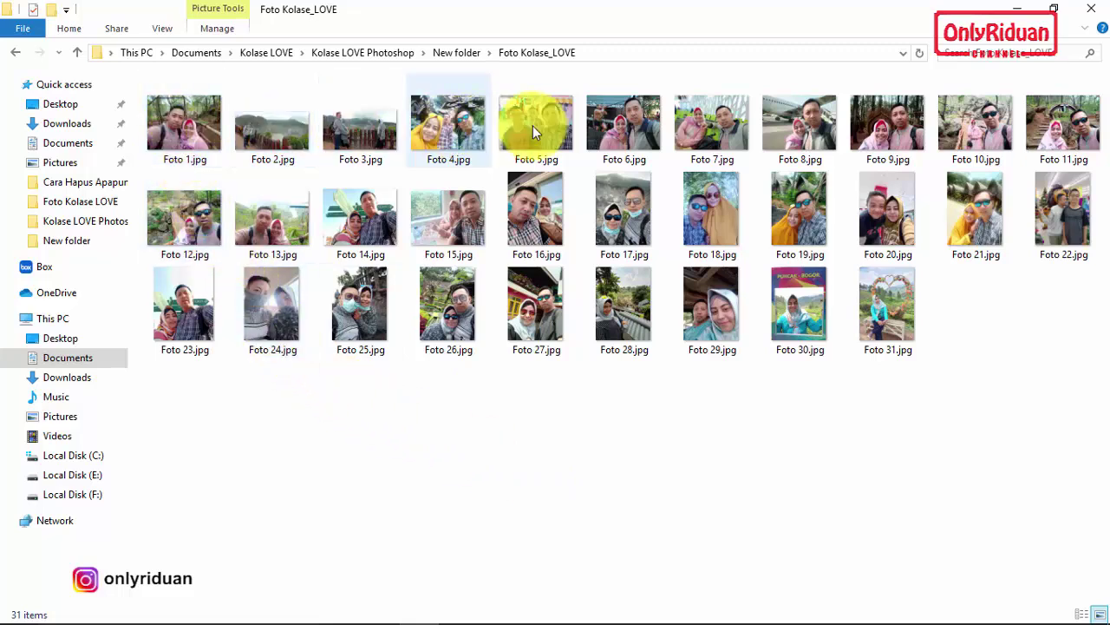
click(199, 121)
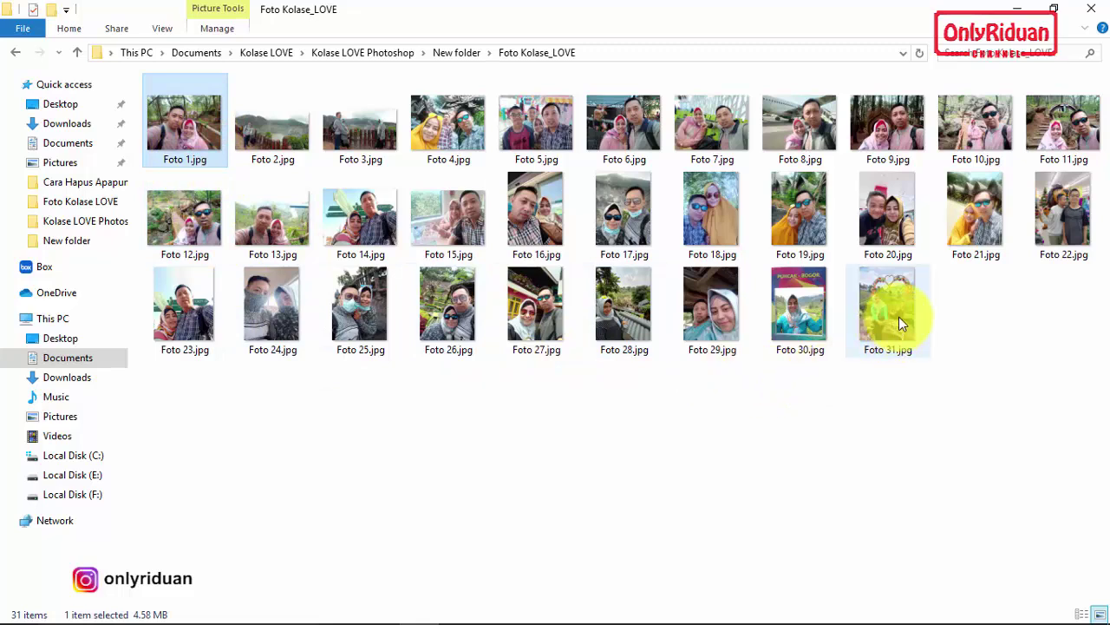
click(805, 435)
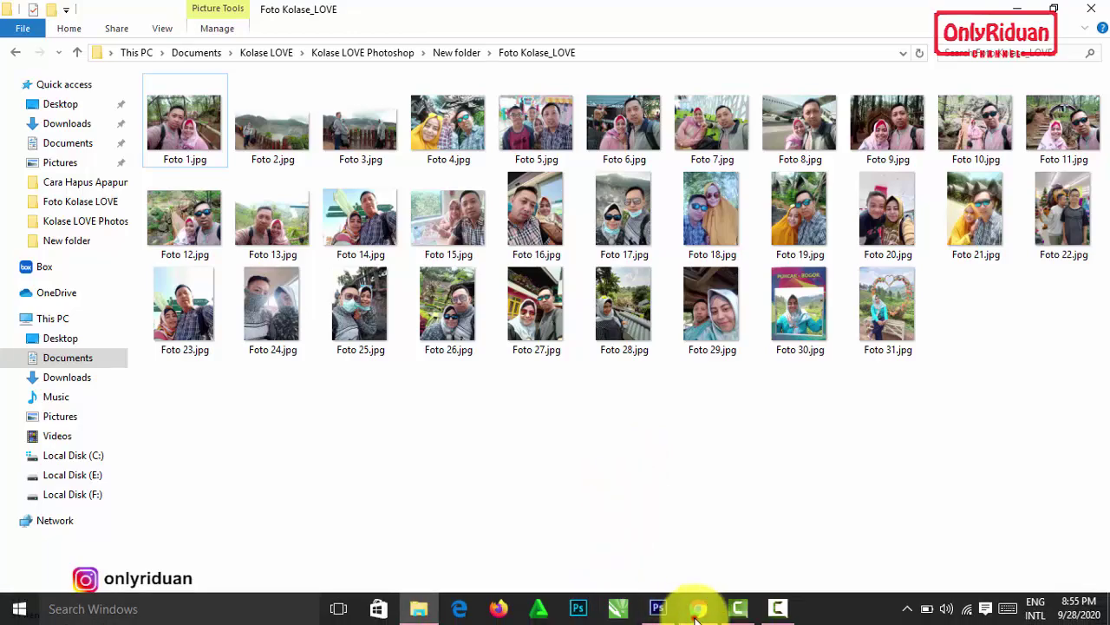
click(696, 611)
click(421, 297)
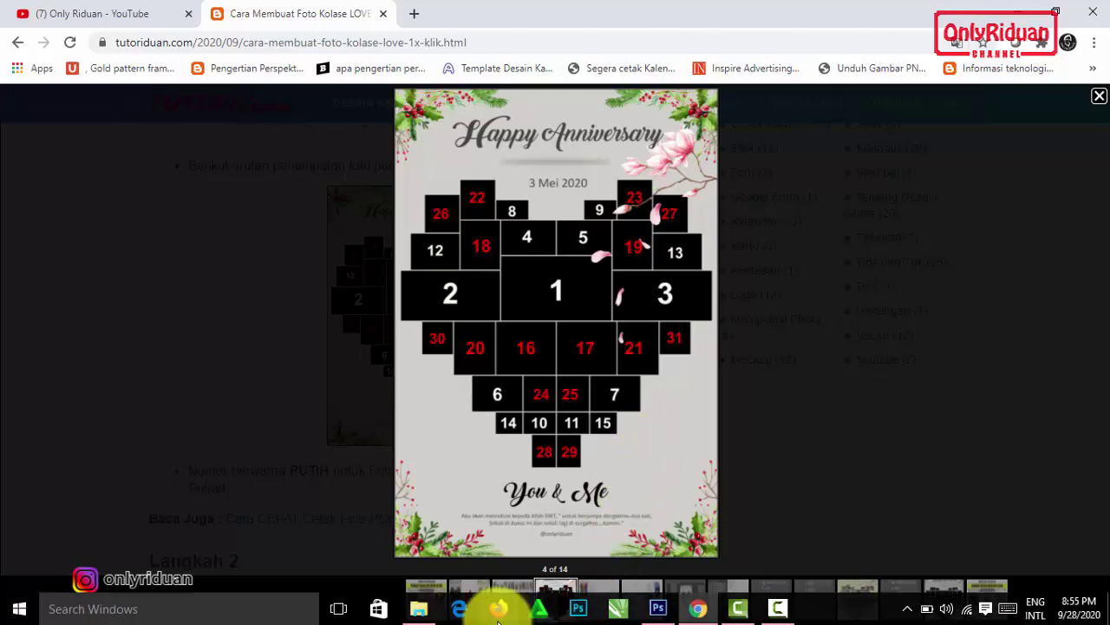
click(416, 610)
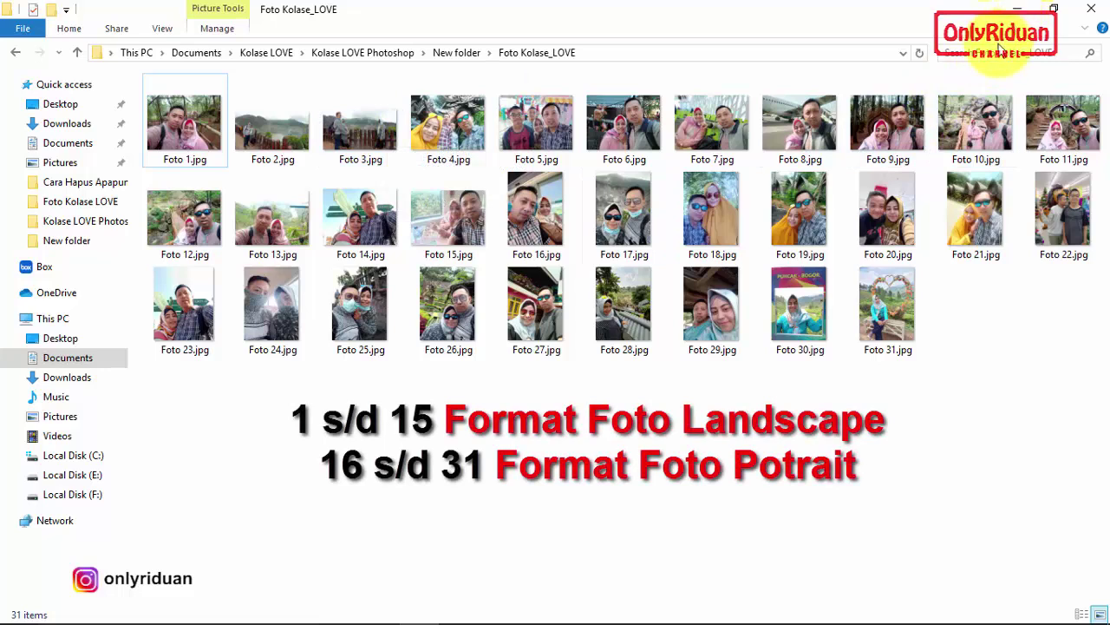
- Highlight Foto 15.jpg, Foto 16.jpg and Foto 31.jpg to show the landscape/portrait split
click(455, 221)
mouse_move(447, 217)
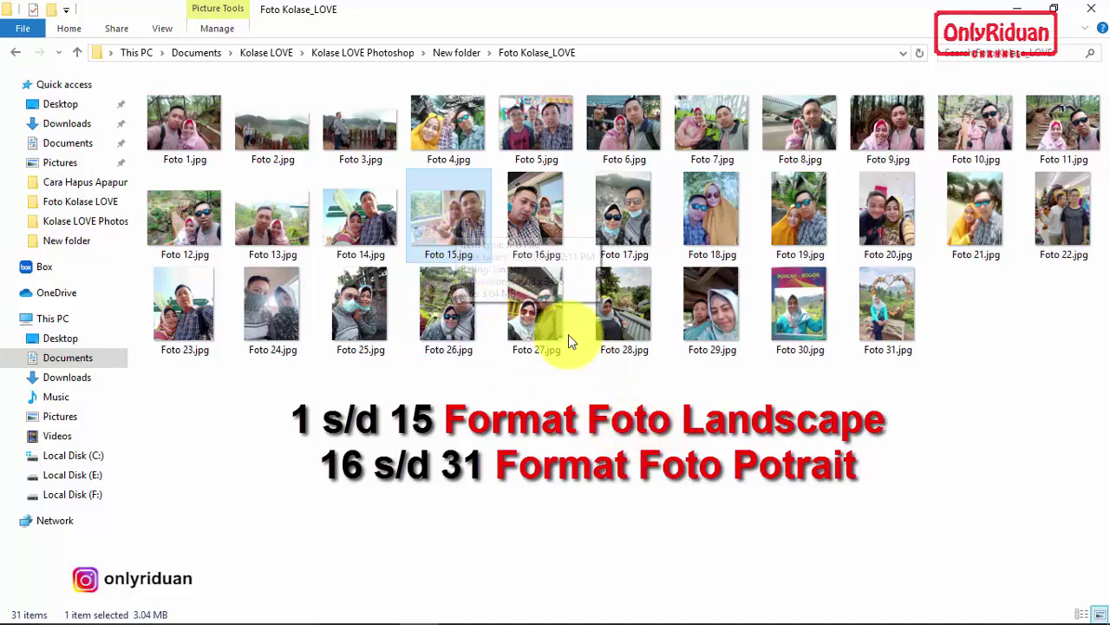
click(532, 213)
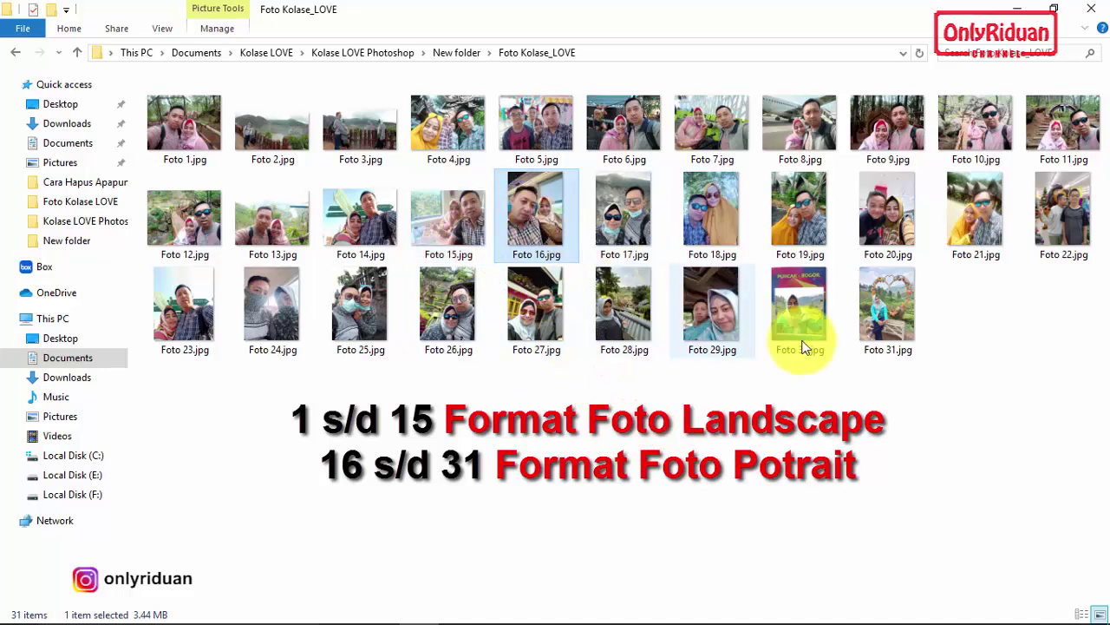
click(893, 321)
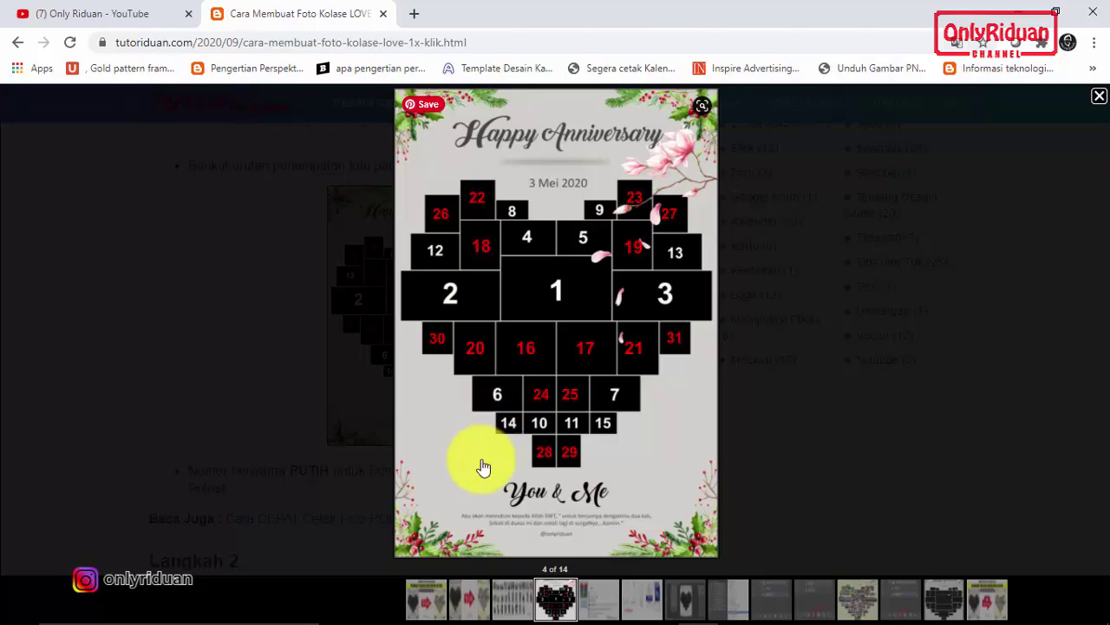
- Peek into the Contoh sample folder, then return to the Foto Kolase_LOVE folder
click(423, 605)
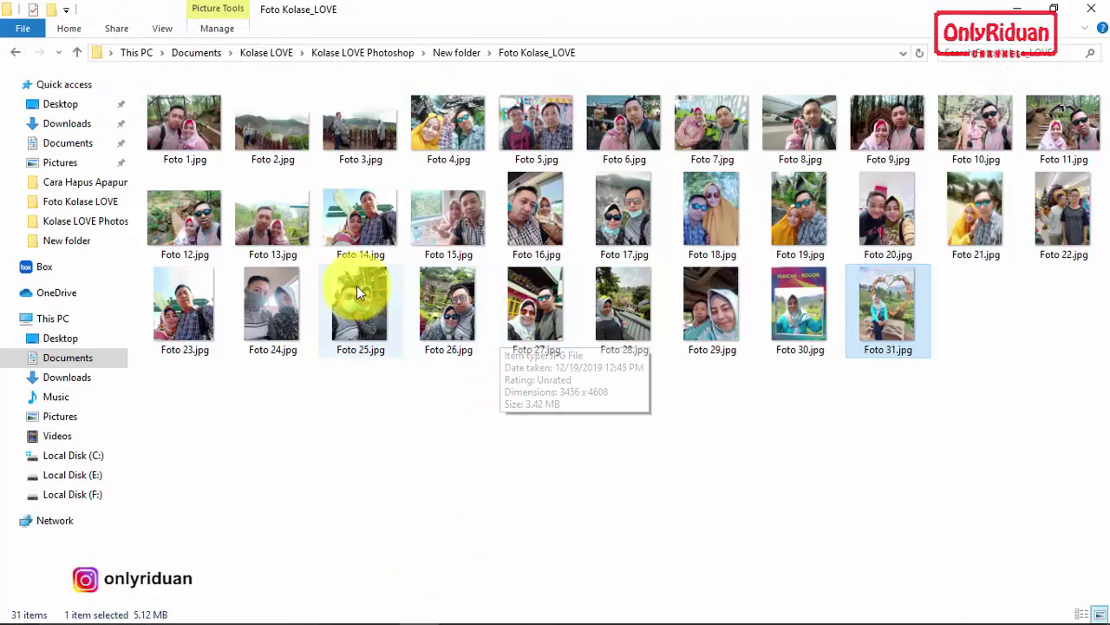
click(14, 52)
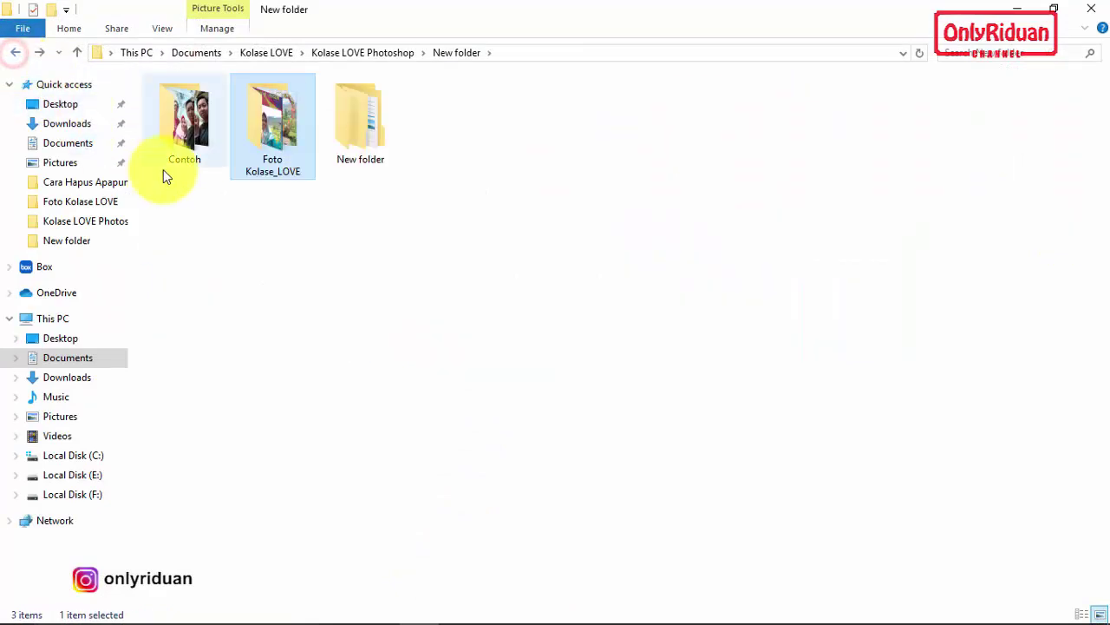
double_click(189, 137)
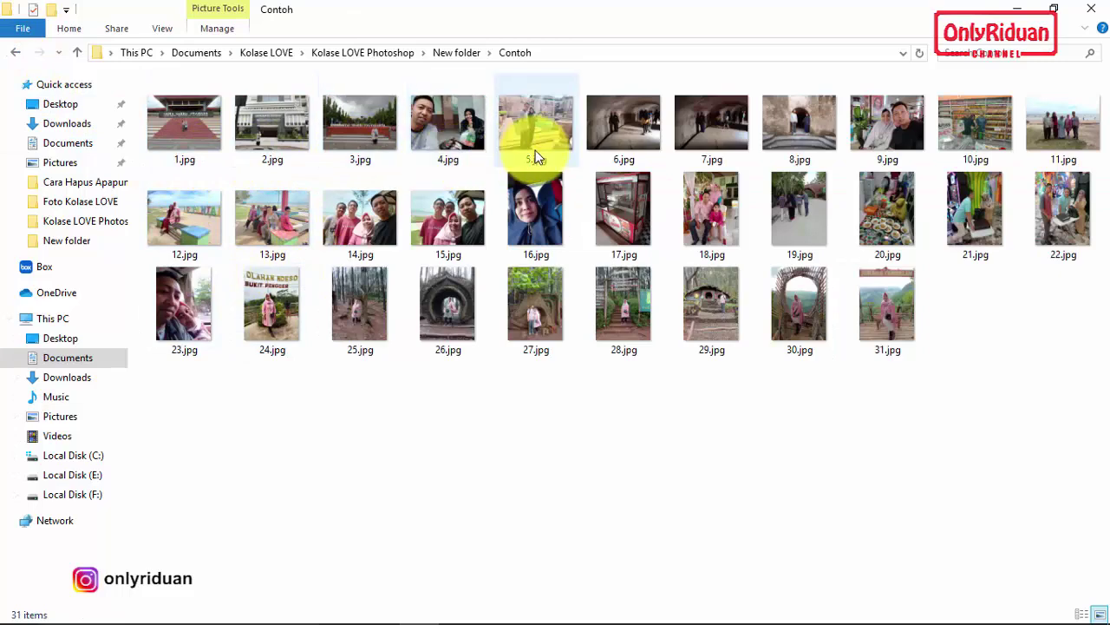
click(15, 52)
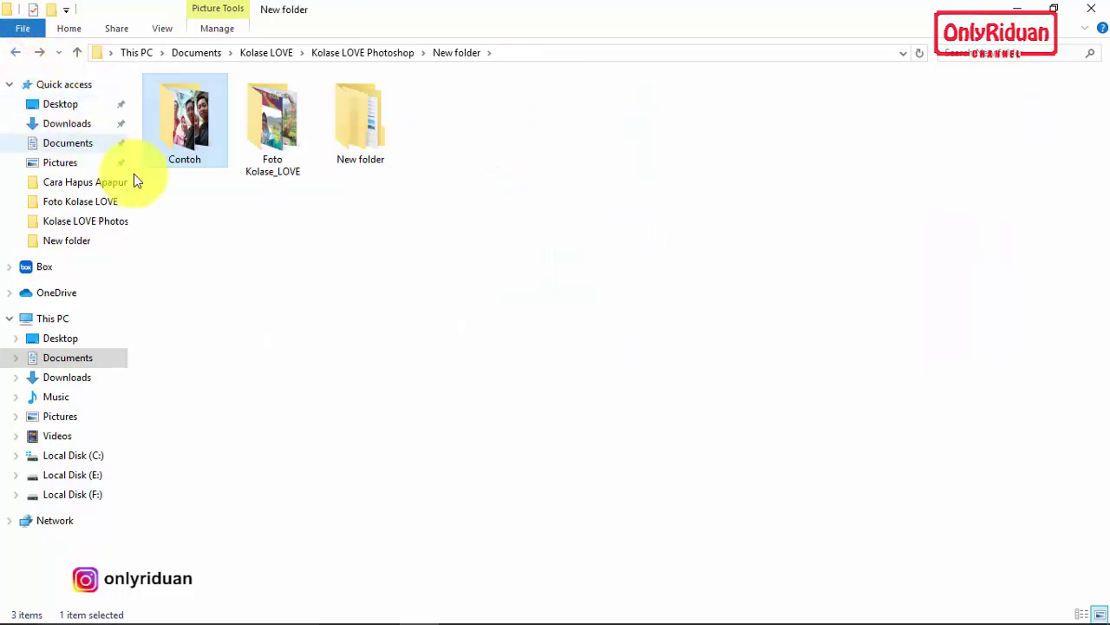
double_click(267, 140)
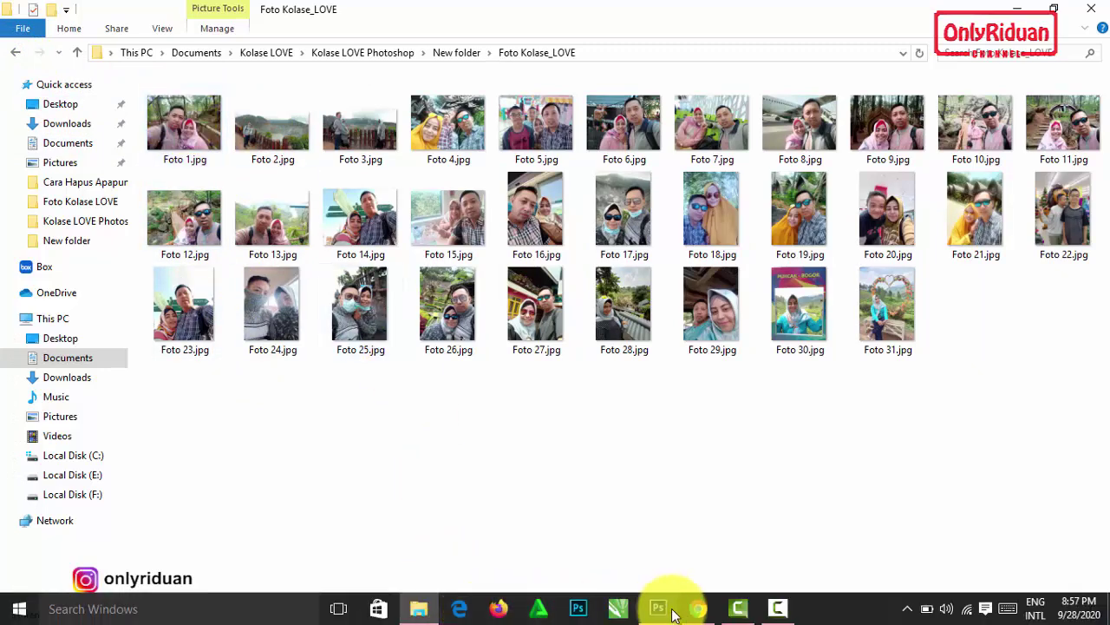
- Switch to the Tutoriduan guide in Chrome and close the enlarged collage layout image
click(699, 609)
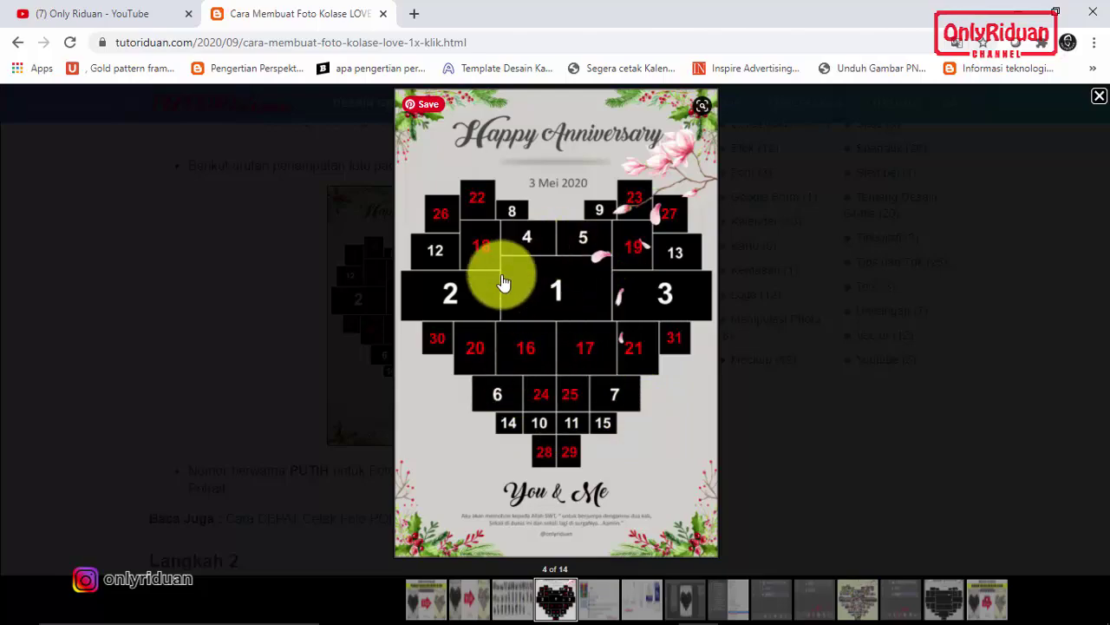
click(552, 291)
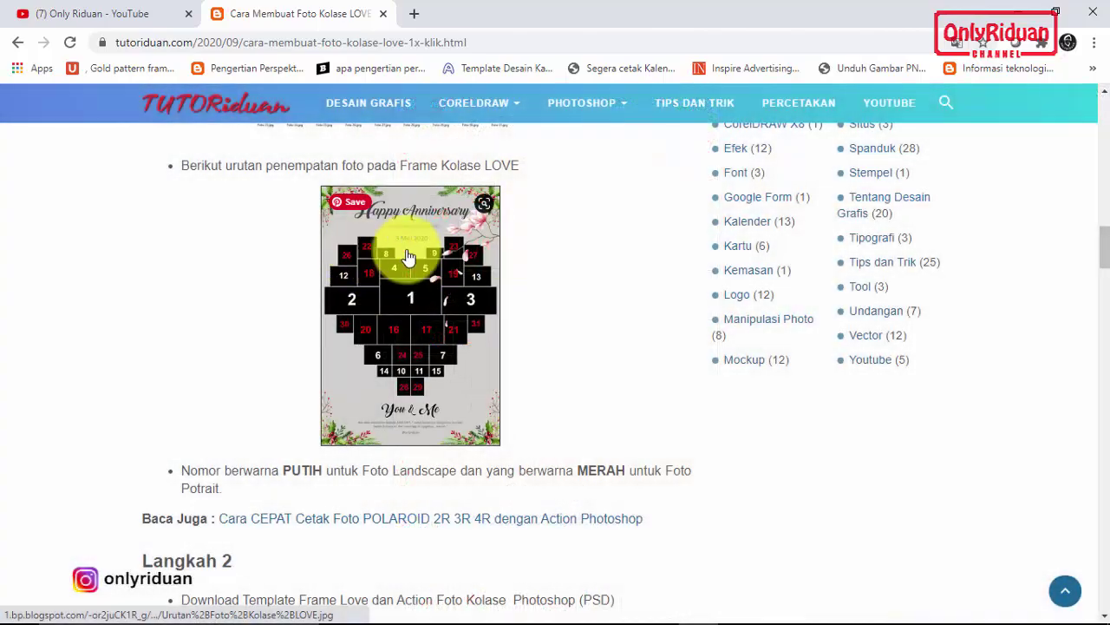
scroll(406, 256, up, 2)
- Scroll down the Tutoriduan article to the template download section
scroll(407, 257, down, 2)
scroll(408, 257, down, 3)
scroll(408, 256, down, 3)
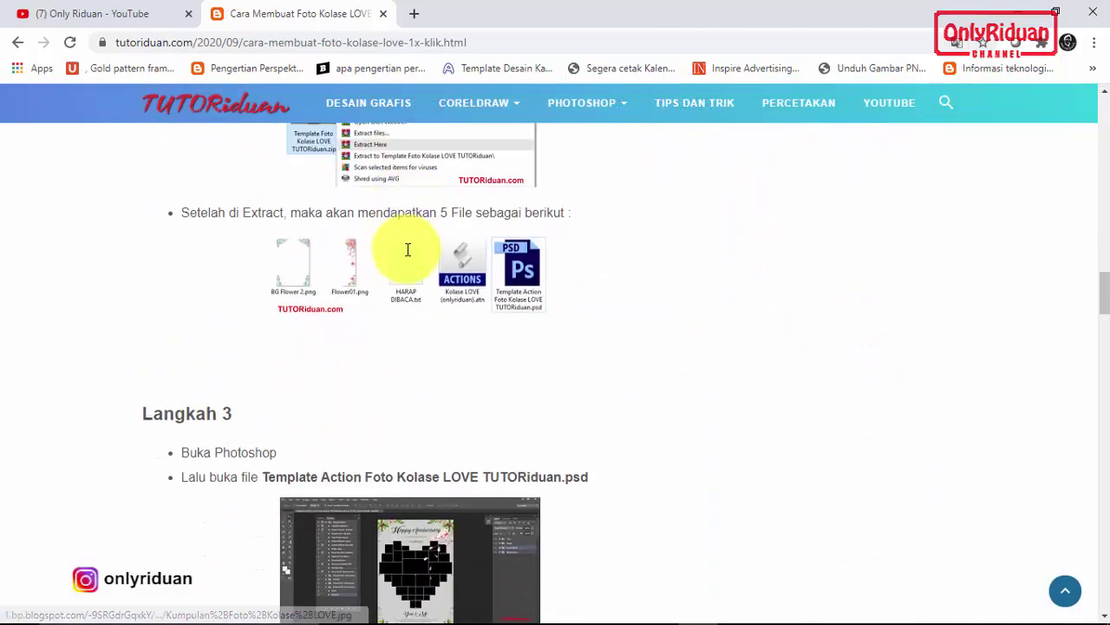
scroll(408, 254, down, 4)
scroll(407, 252, down, 4)
scroll(408, 251, down, 4)
scroll(408, 251, down, 4)
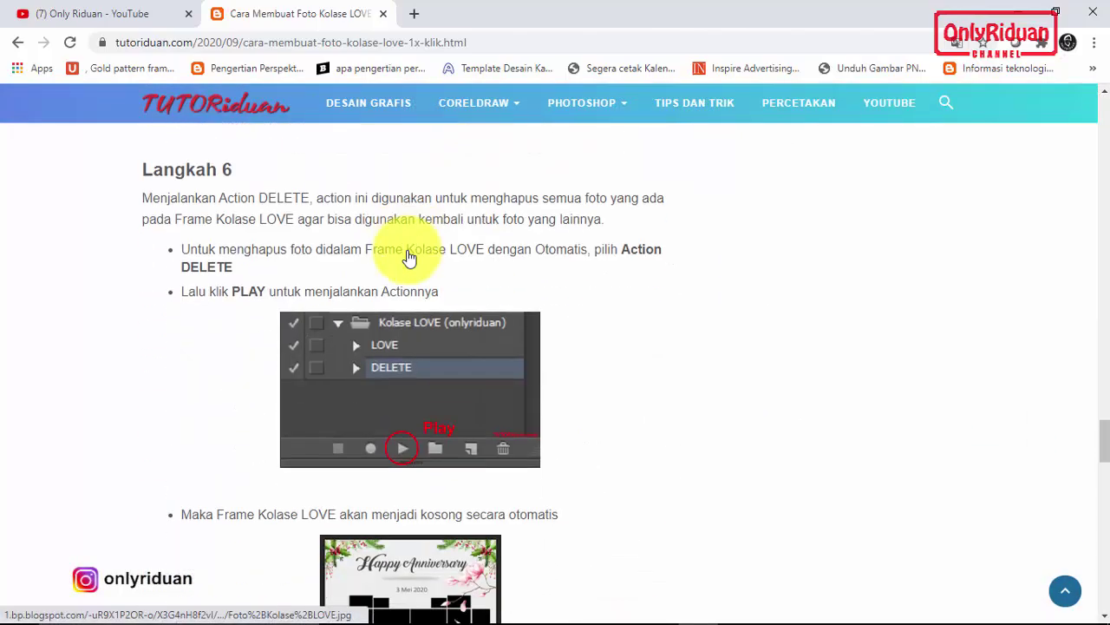
scroll(408, 251, down, 5)
scroll(408, 250, down, 2)
scroll(409, 250, down, 2)
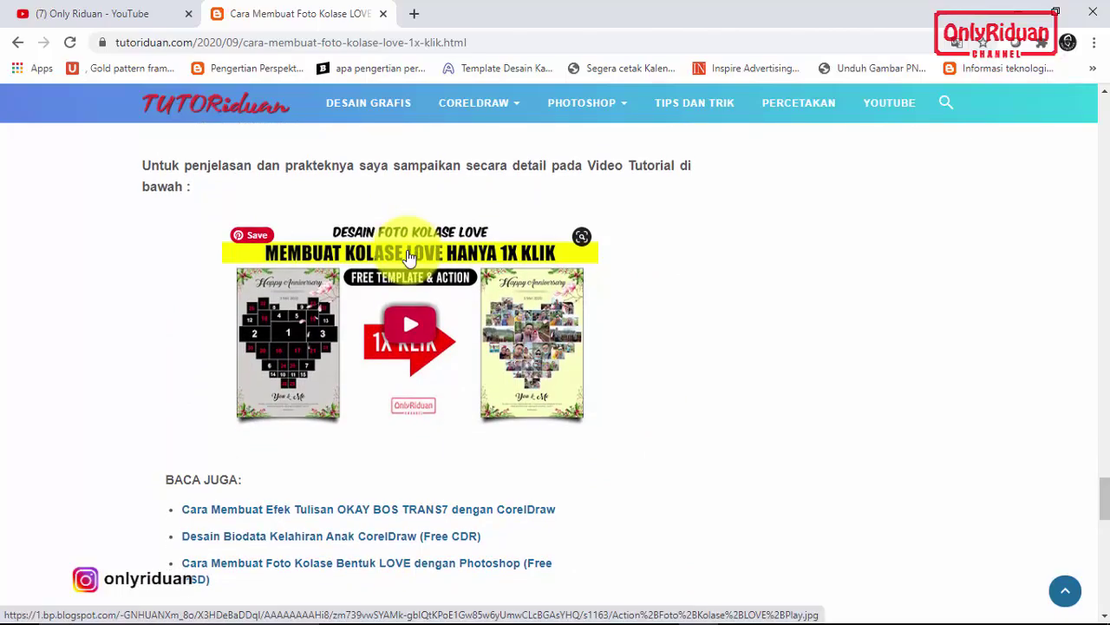
scroll(405, 253, down, 2)
scroll(386, 287, down, 1)
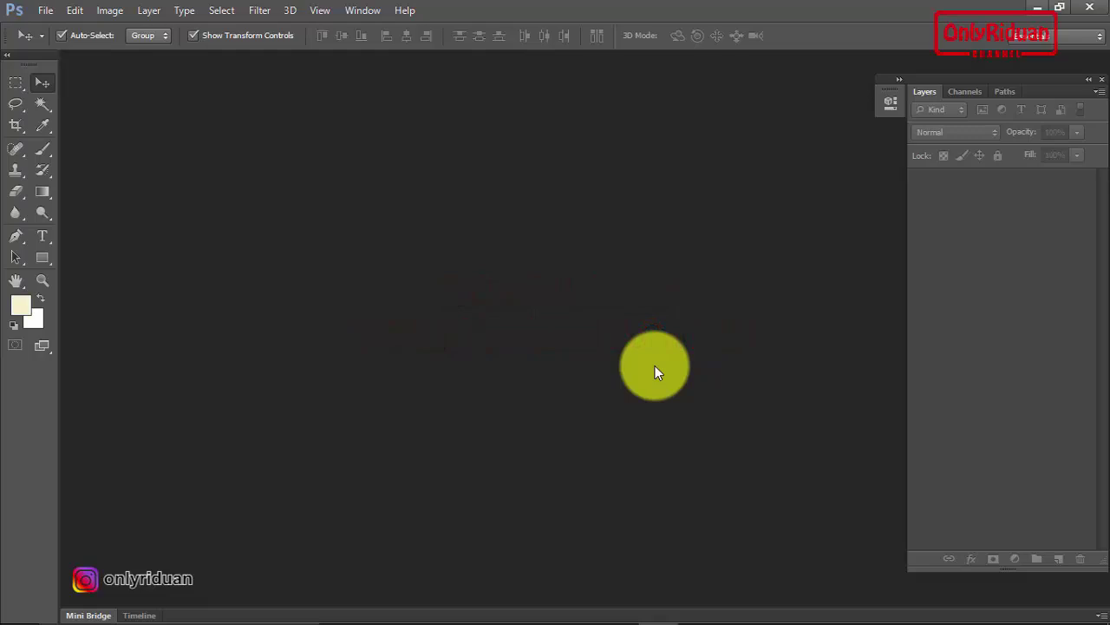
- Extract the downloaded template ZIP into its folder, entering the archive password
mouse_move(556, 608)
click(408, 600)
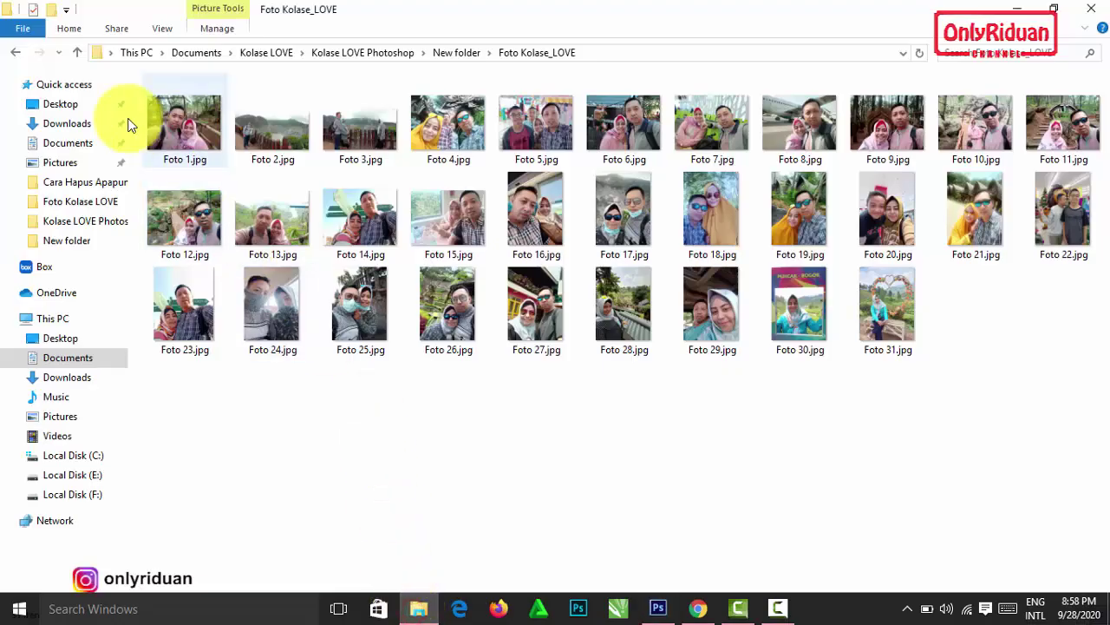
click(14, 52)
double_click(399, 130)
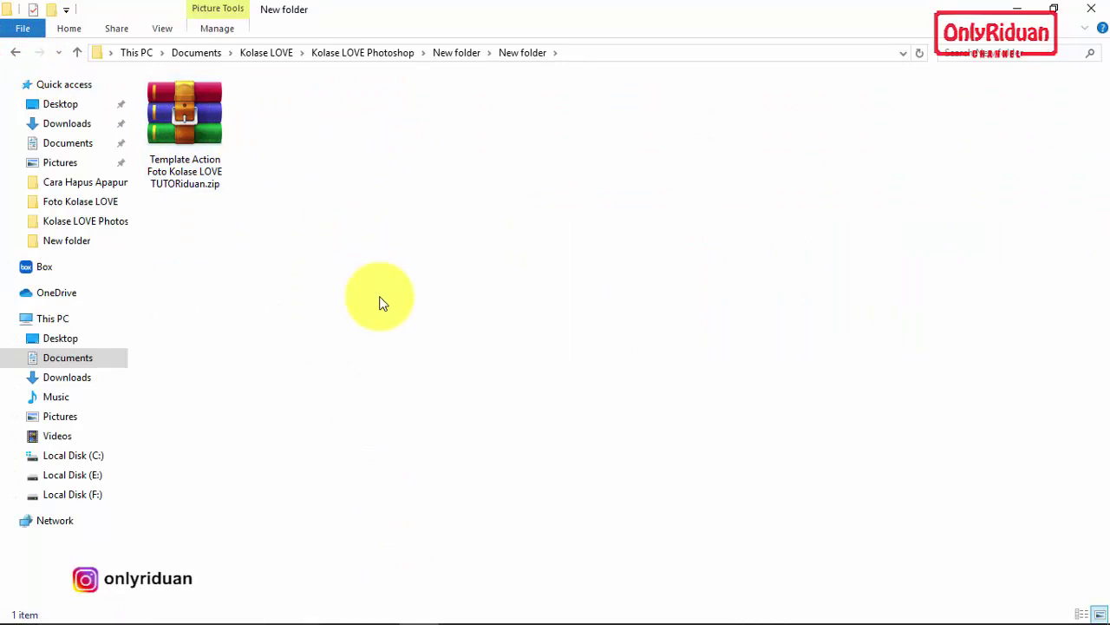
right_click(218, 106)
click(291, 188)
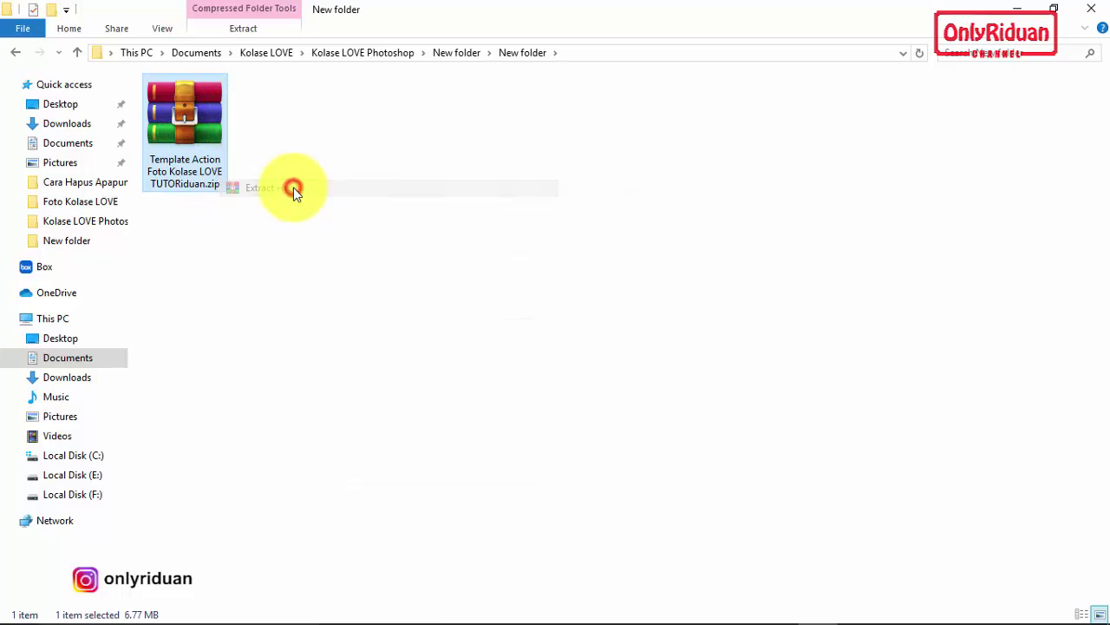
text(onl)
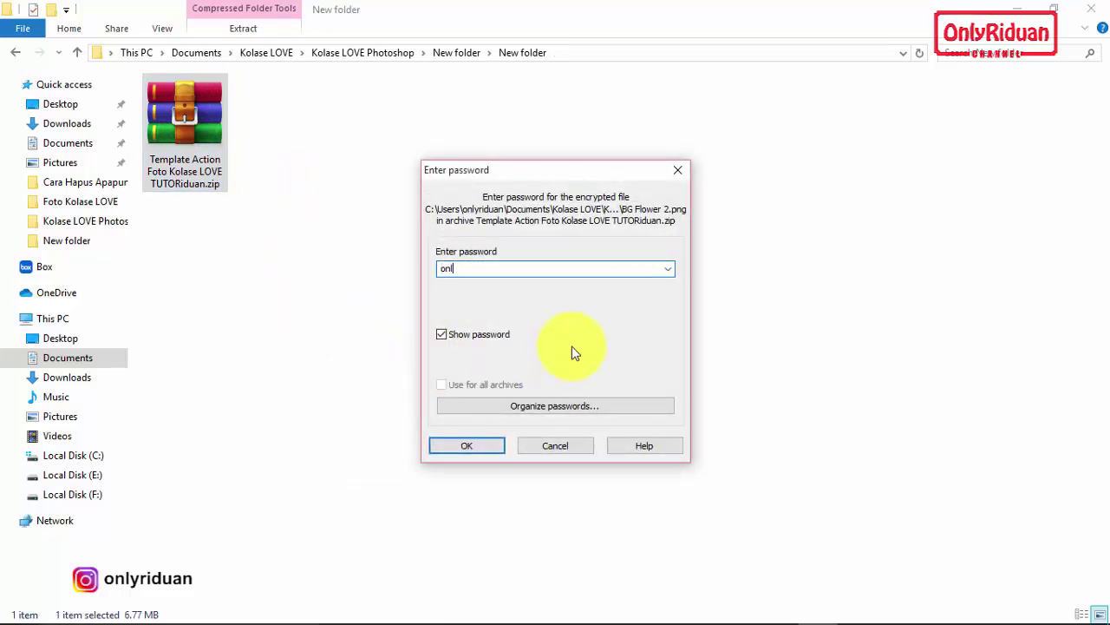
text(yriduan)
click(473, 446)
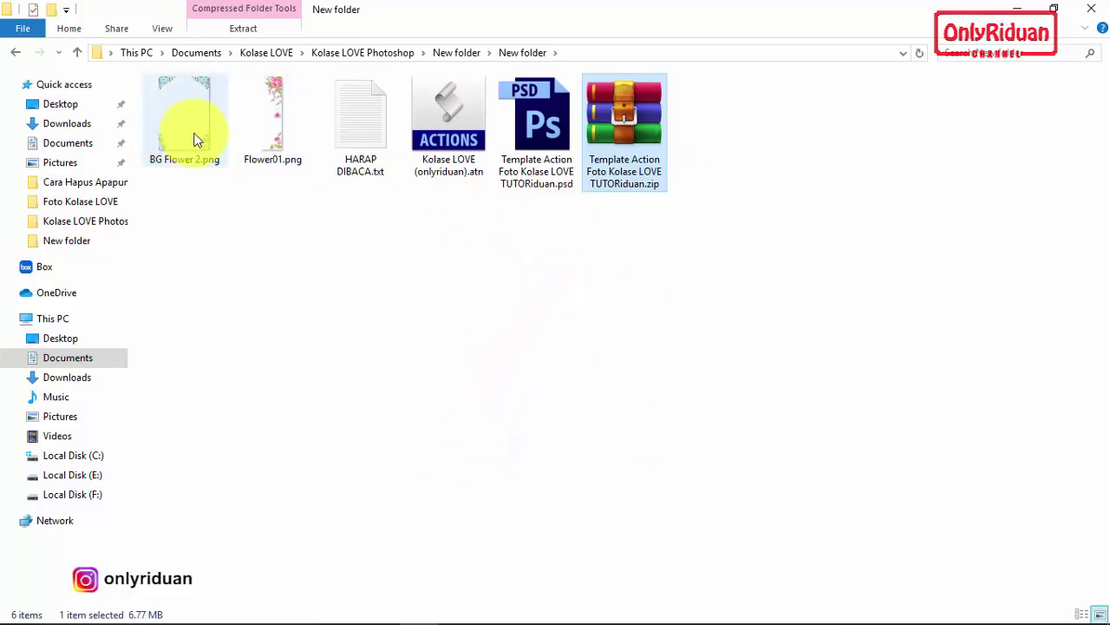
- Point out the PSD template, Kolase LOVE .atn, HARAP DIBACA.txt and the two flower PNGs
click(529, 148)
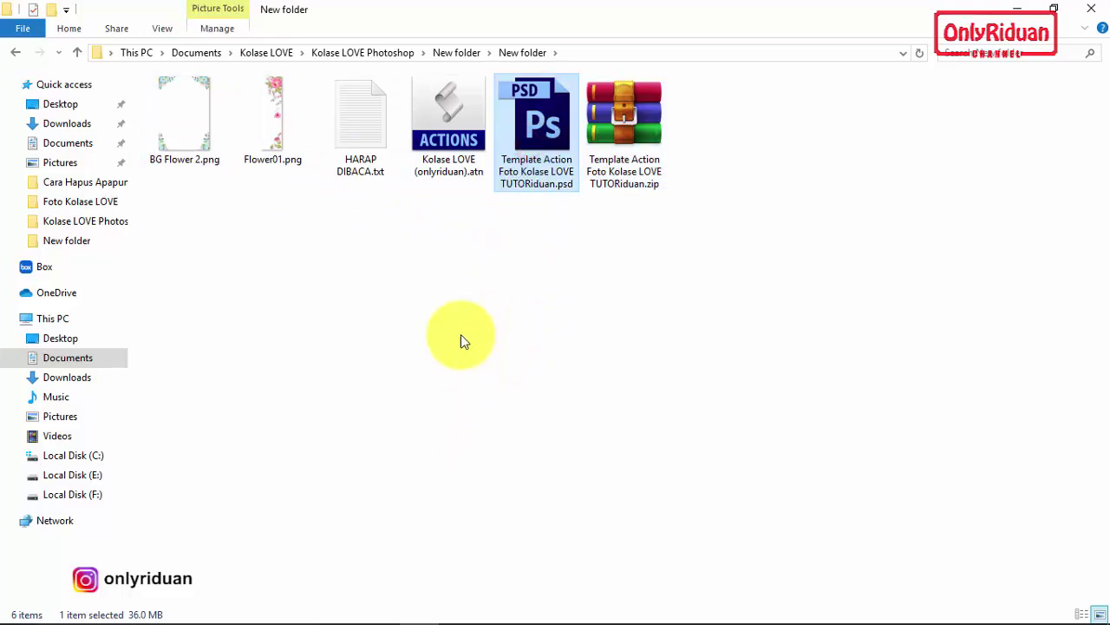
click(448, 144)
click(362, 158)
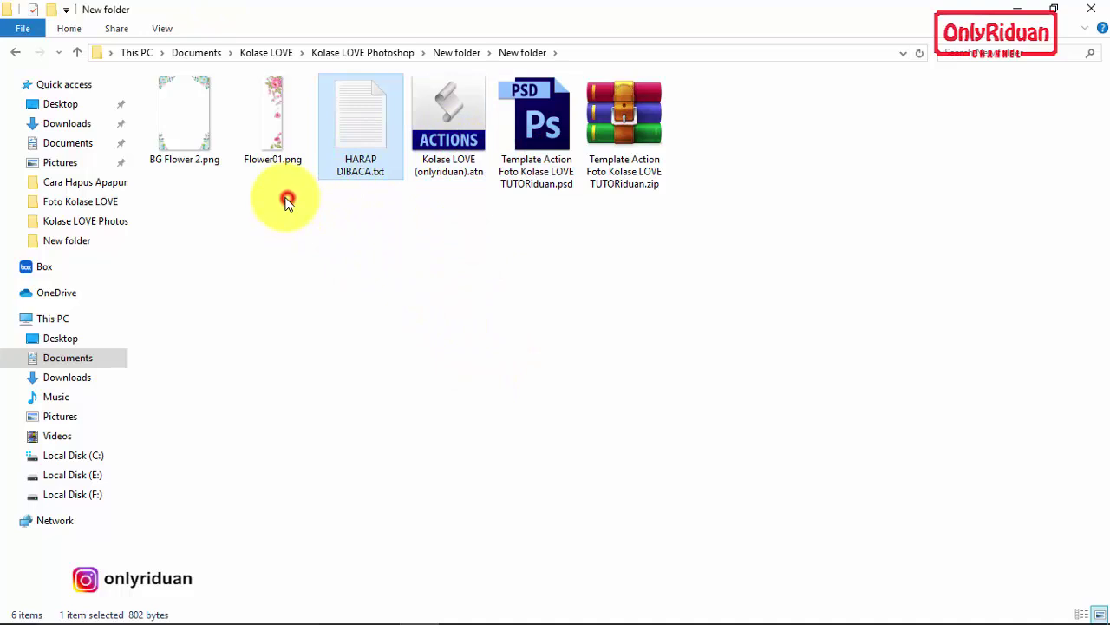
drag(287, 201, 186, 142)
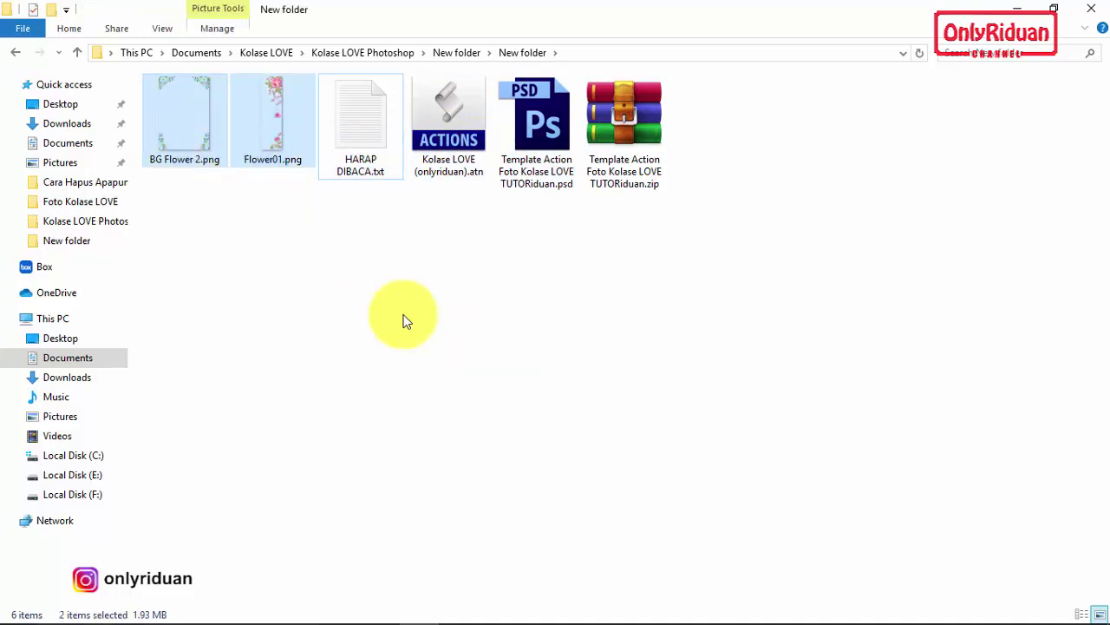
click(551, 335)
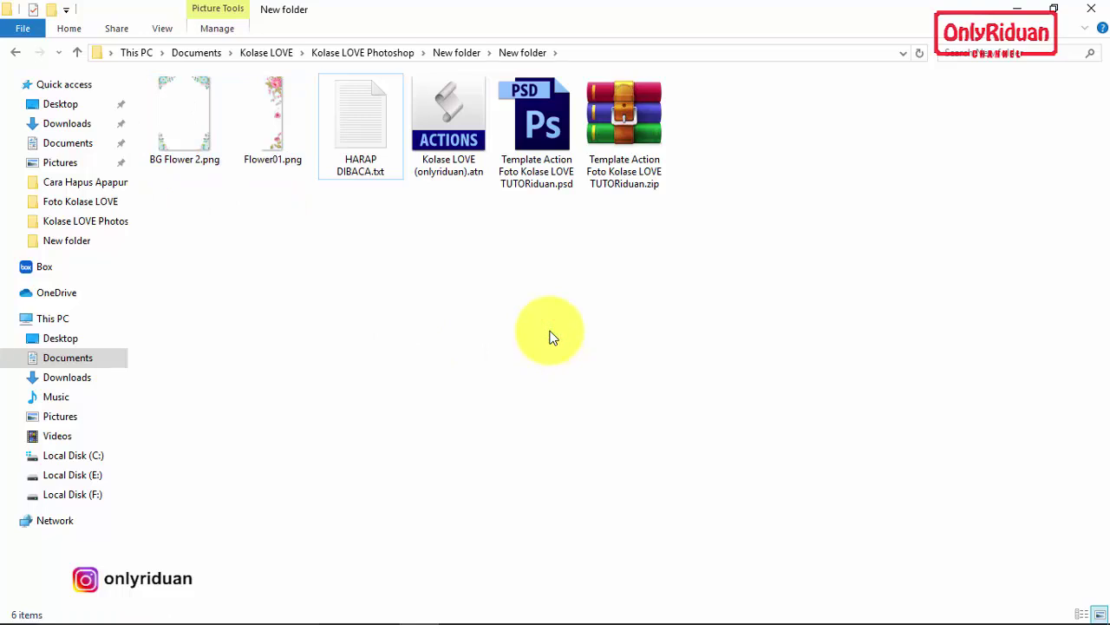
- Open Template Action Foto Kolase LOVE TUTORiduan.psd in Photoshop and collapse the Insert Photo group
double_click(546, 130)
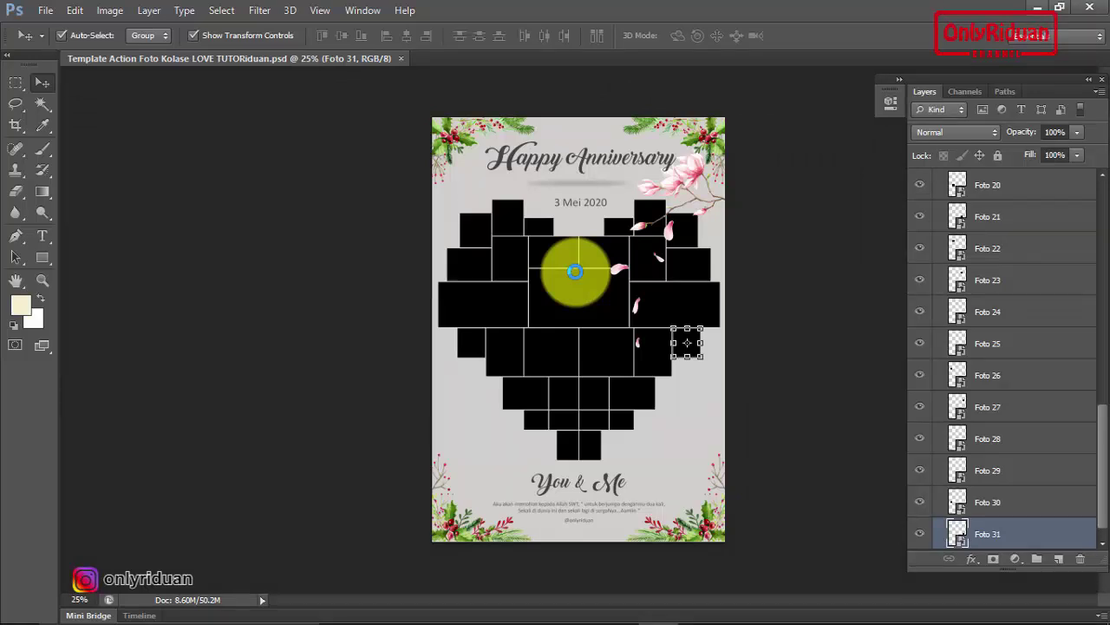
drag(1101, 419, 1101, 178)
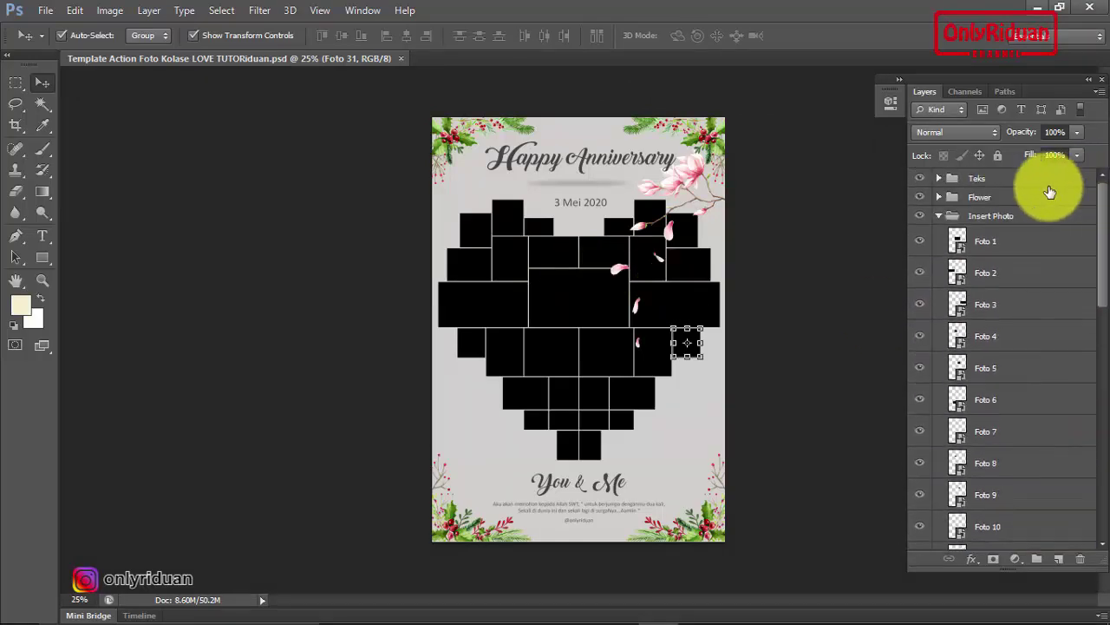
click(938, 216)
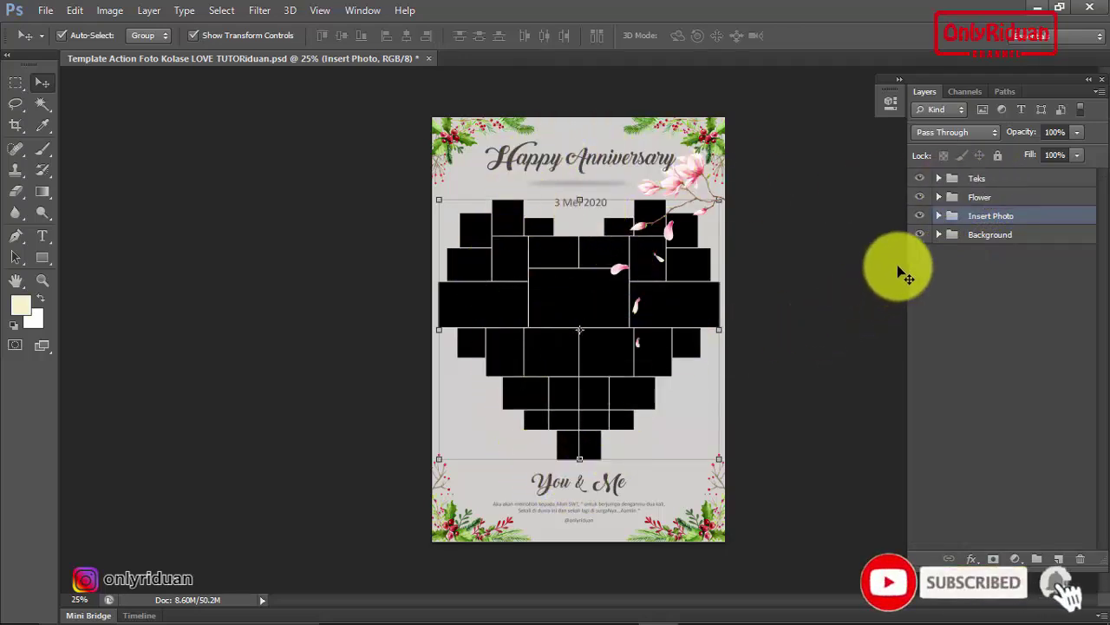
- Inspect the Flower, Insert Photo and Background groups, leaving Insert Photo expanded
click(939, 198)
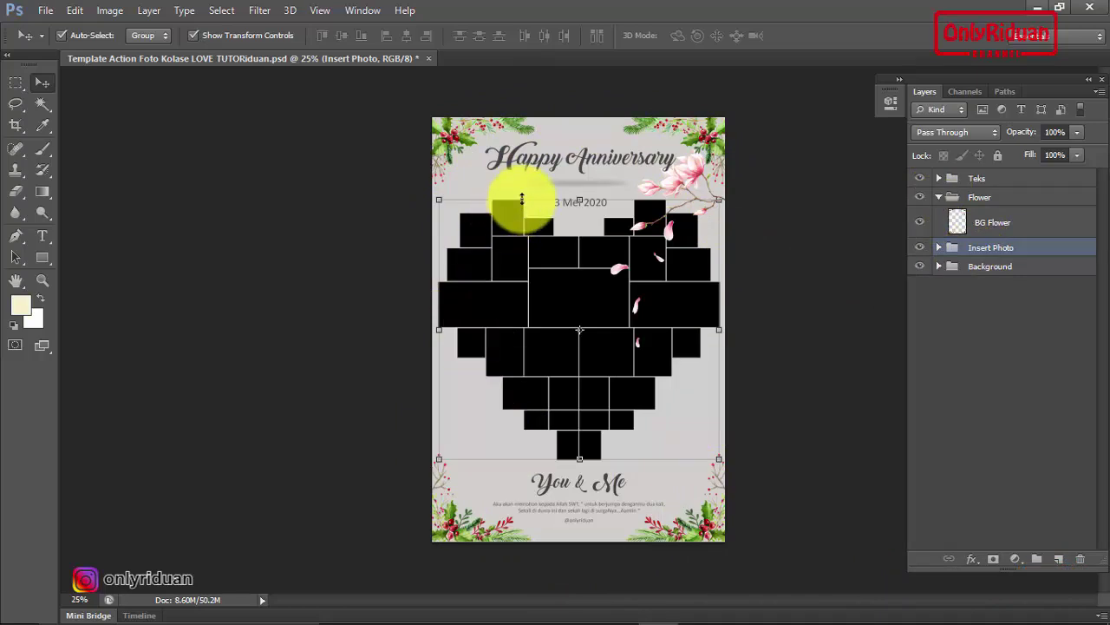
click(939, 197)
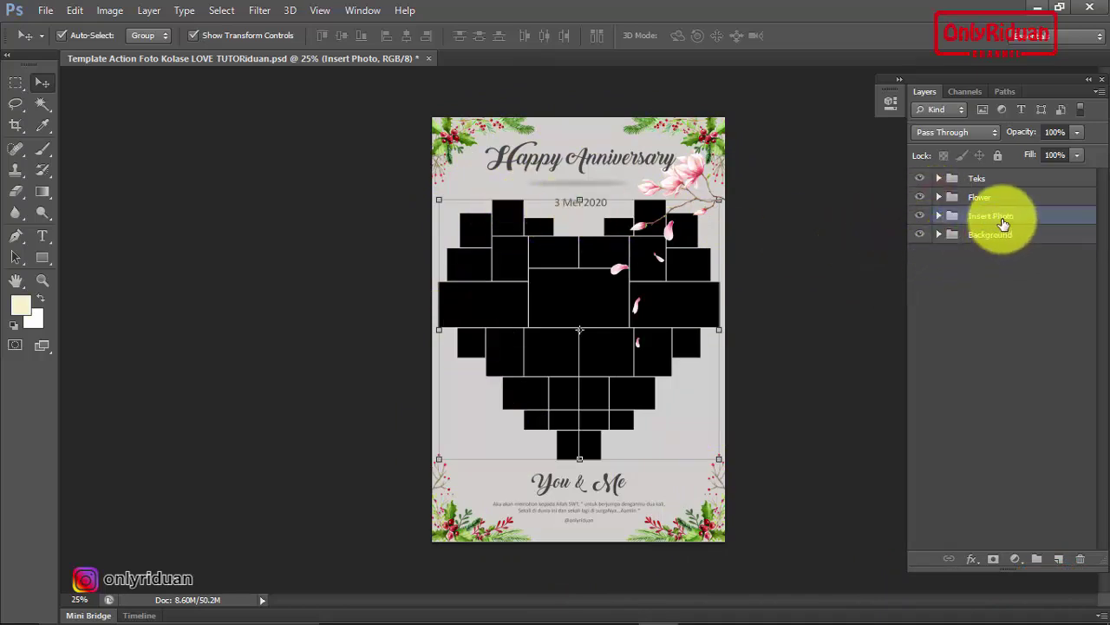
click(938, 215)
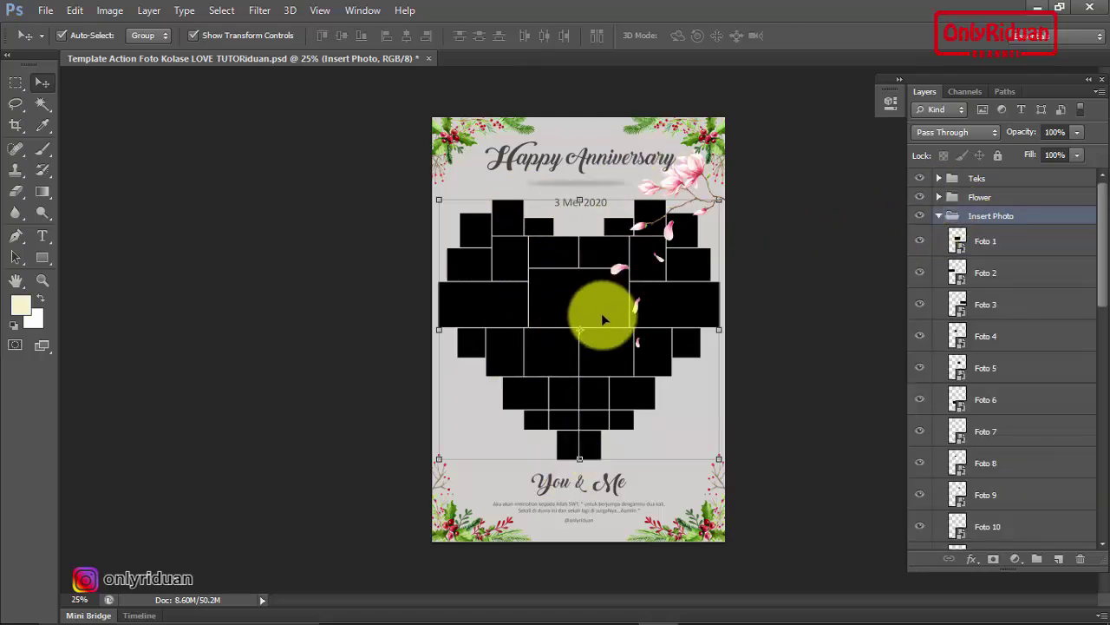
click(939, 215)
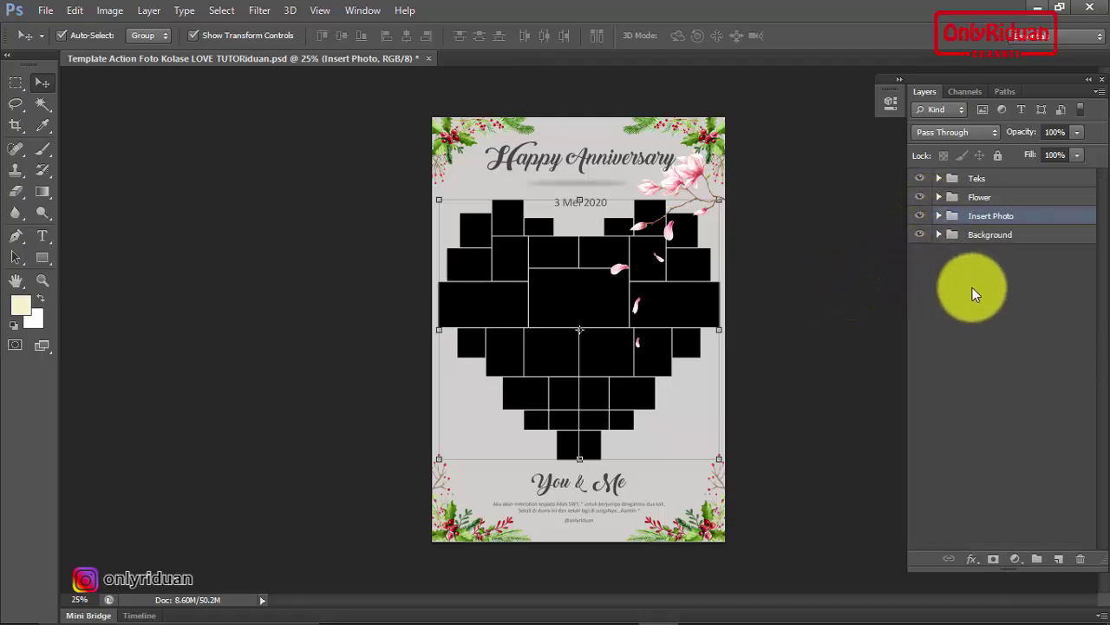
click(941, 235)
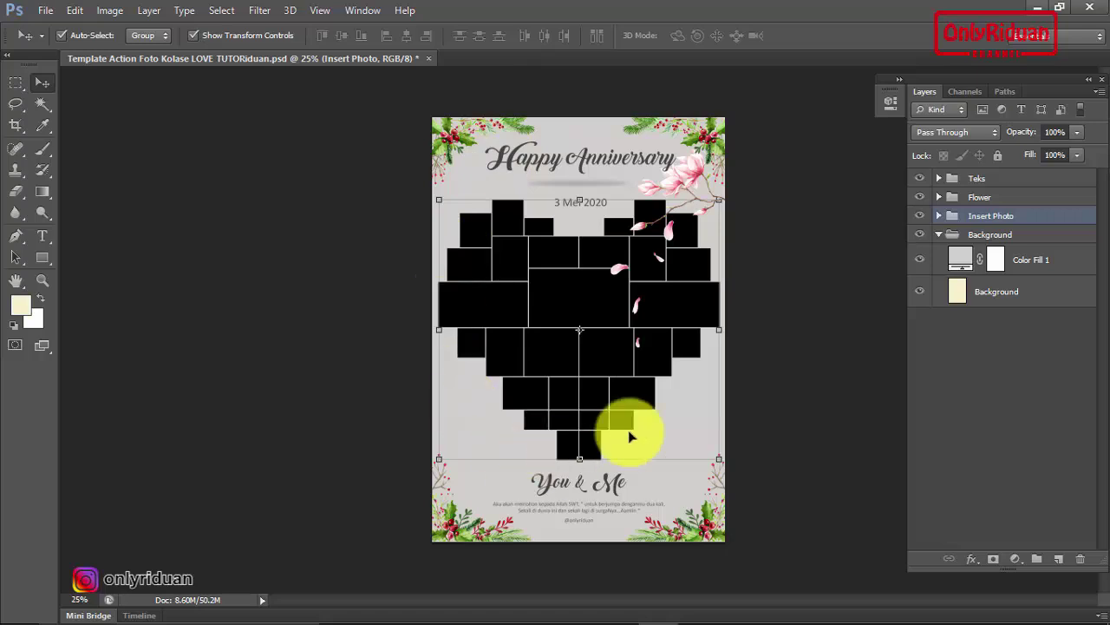
click(939, 236)
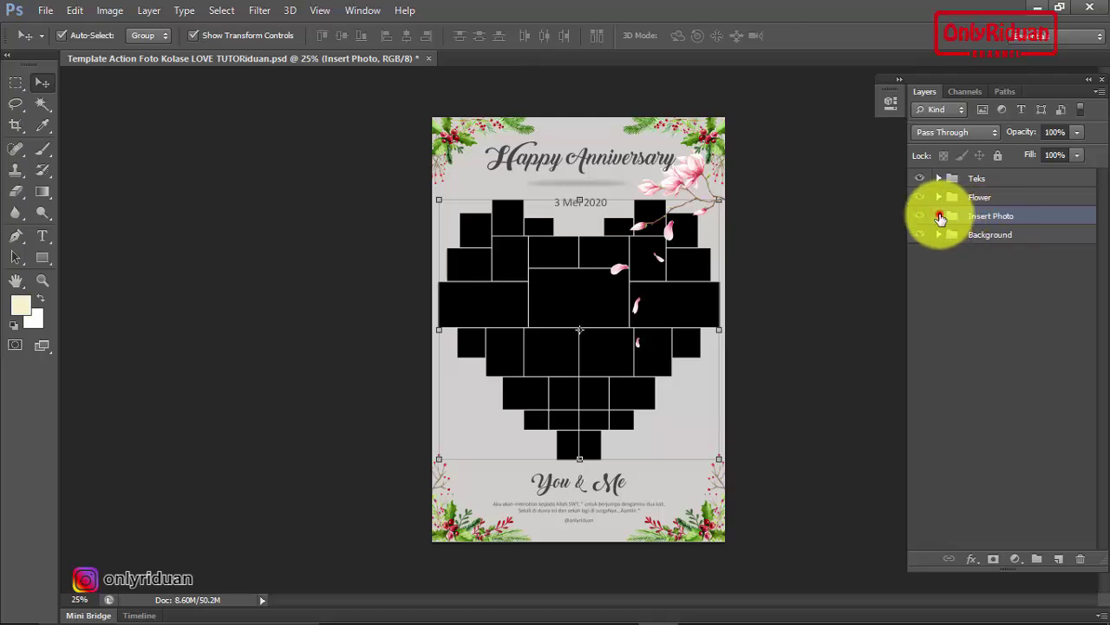
click(939, 215)
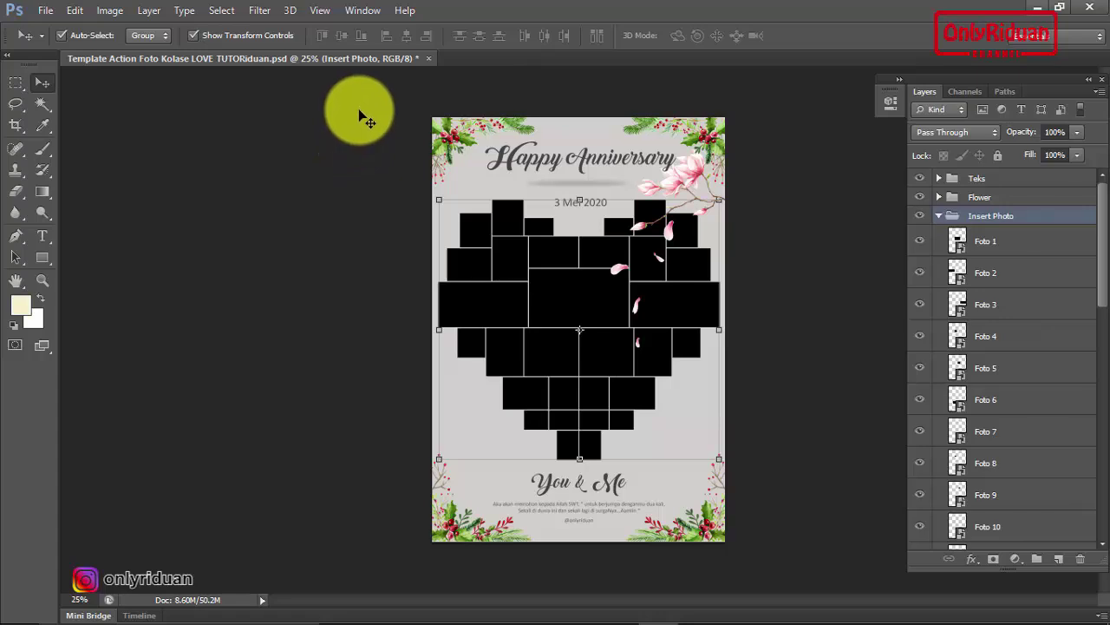
- Show the Actions panel from the Window menu and move it left of the canvas
click(363, 9)
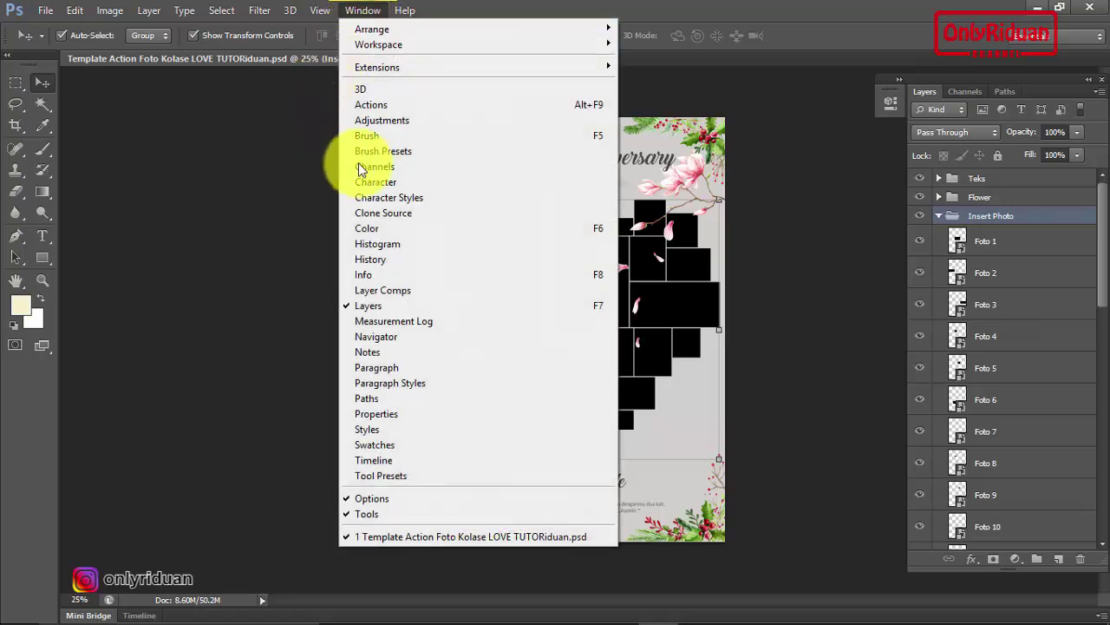
click(418, 105)
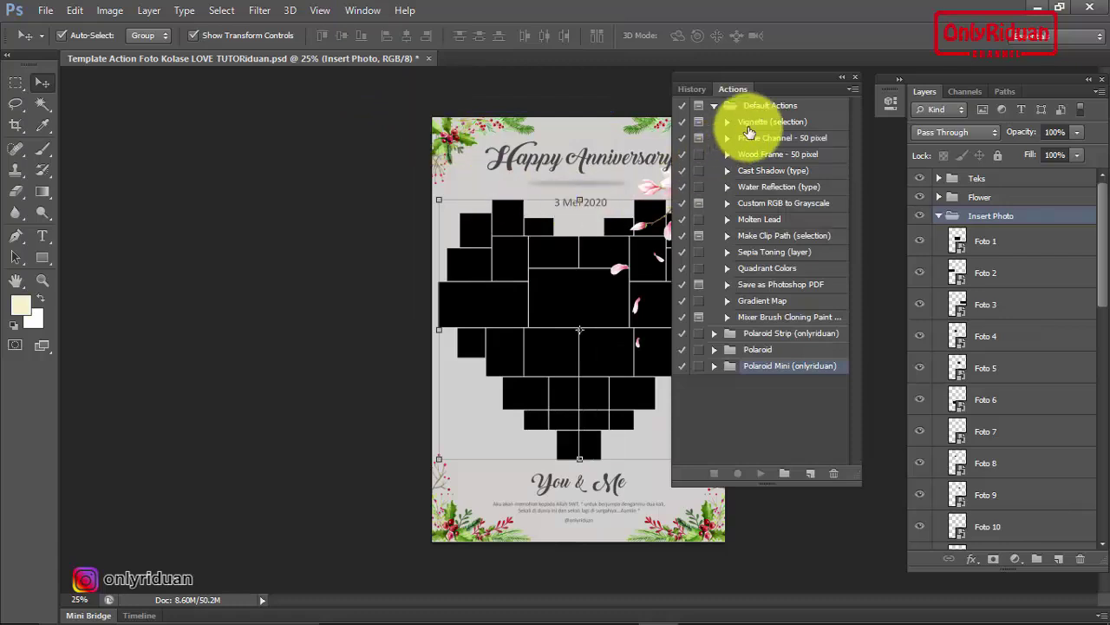
drag(785, 78, 245, 110)
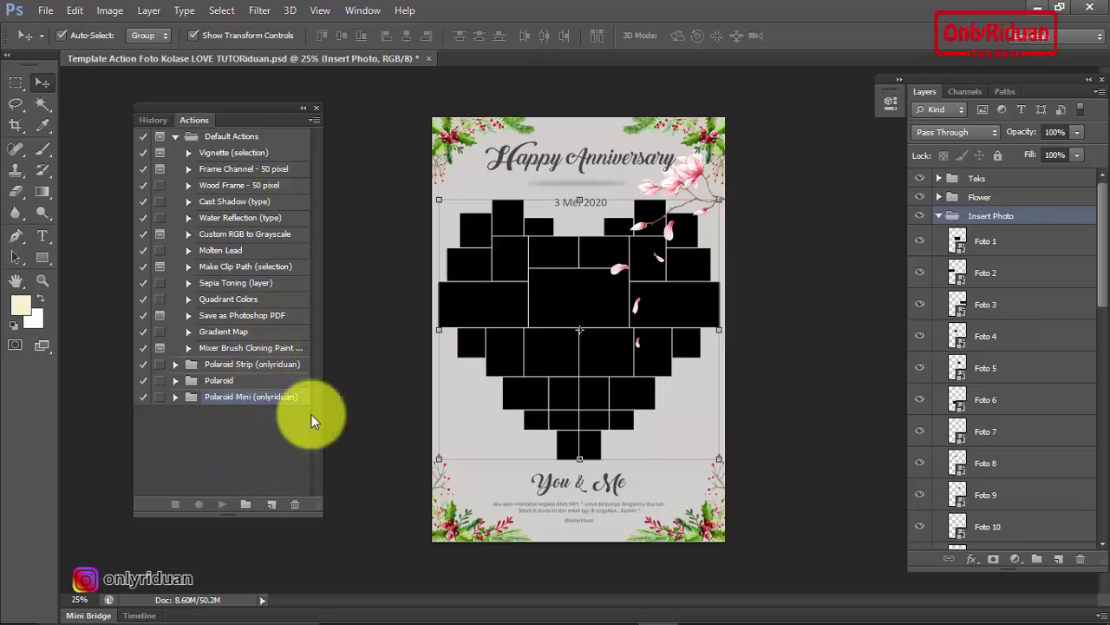
- Load the Kolase LOVE (onlyriduan).atn action file into the Actions panel
click(316, 118)
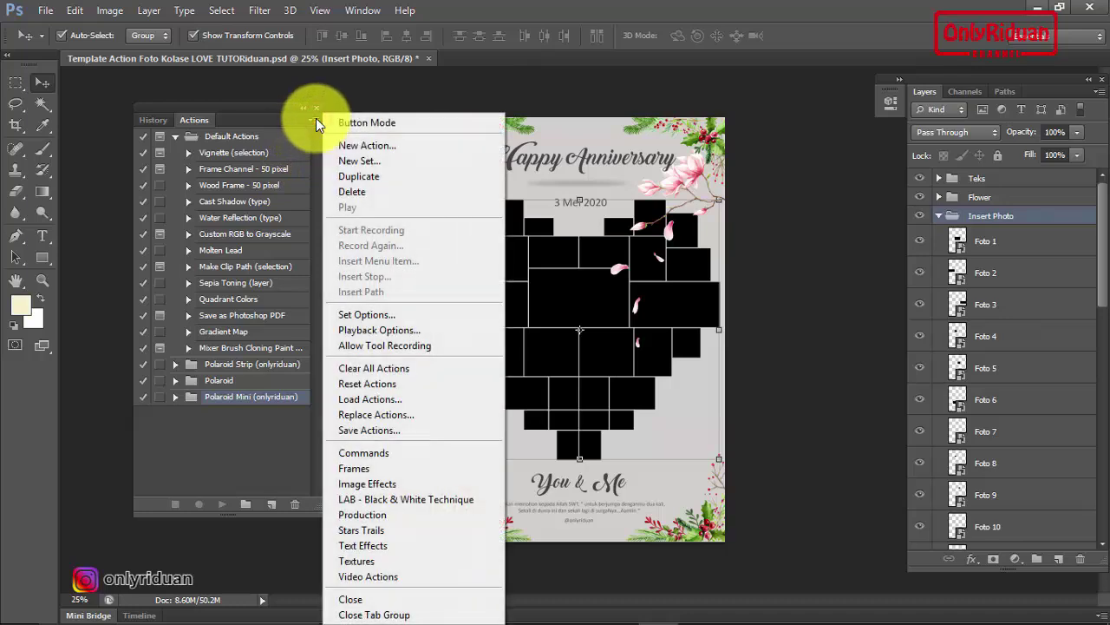
click(394, 400)
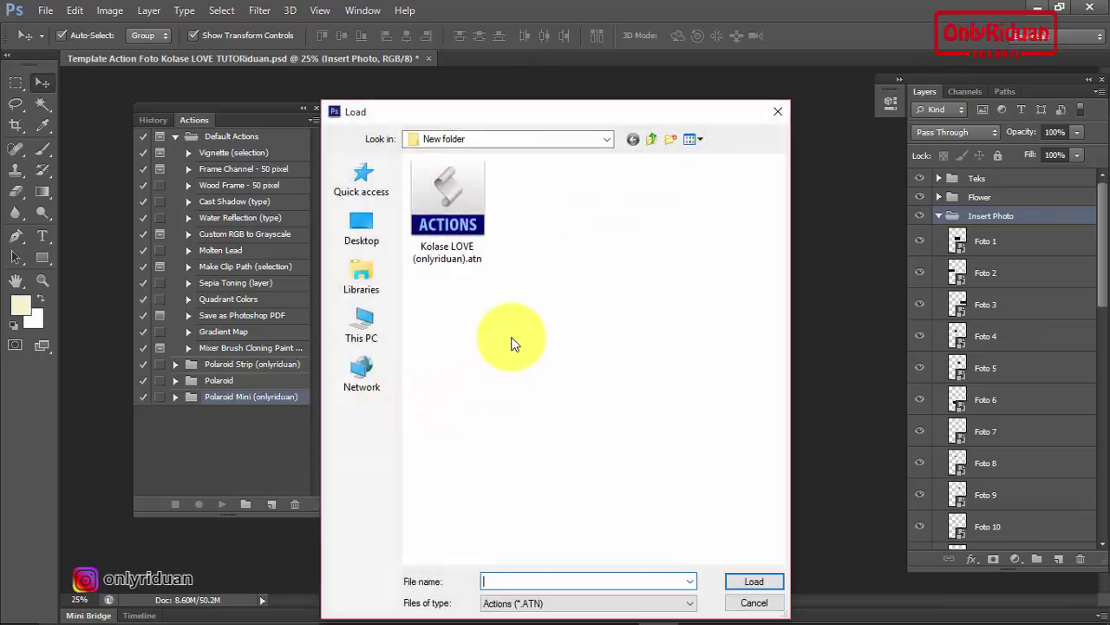
drag(490, 116, 508, 118)
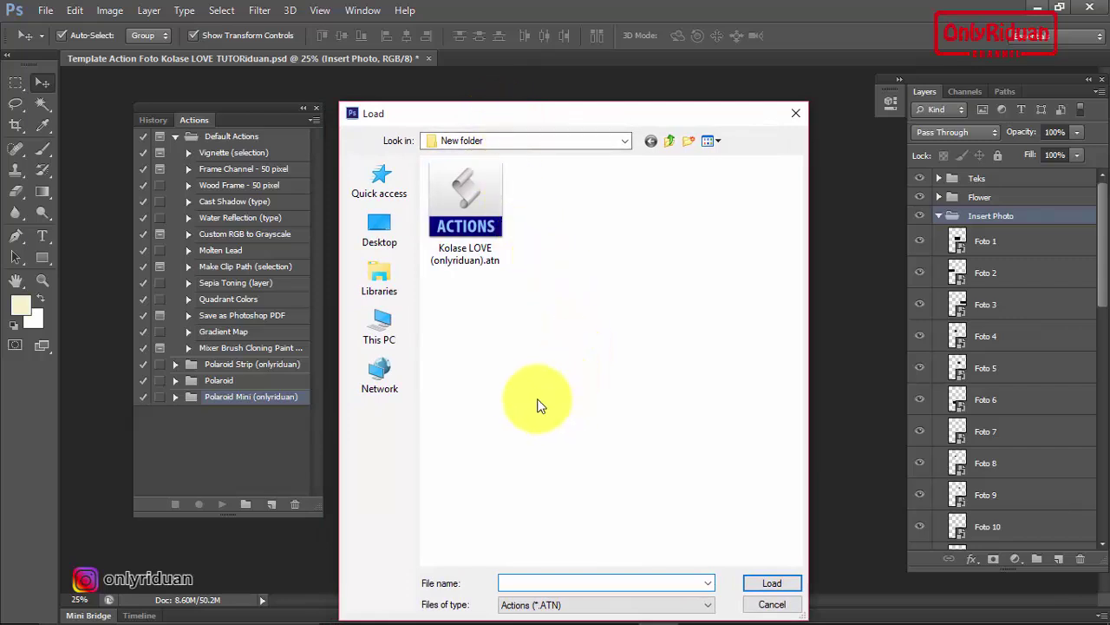
click(460, 215)
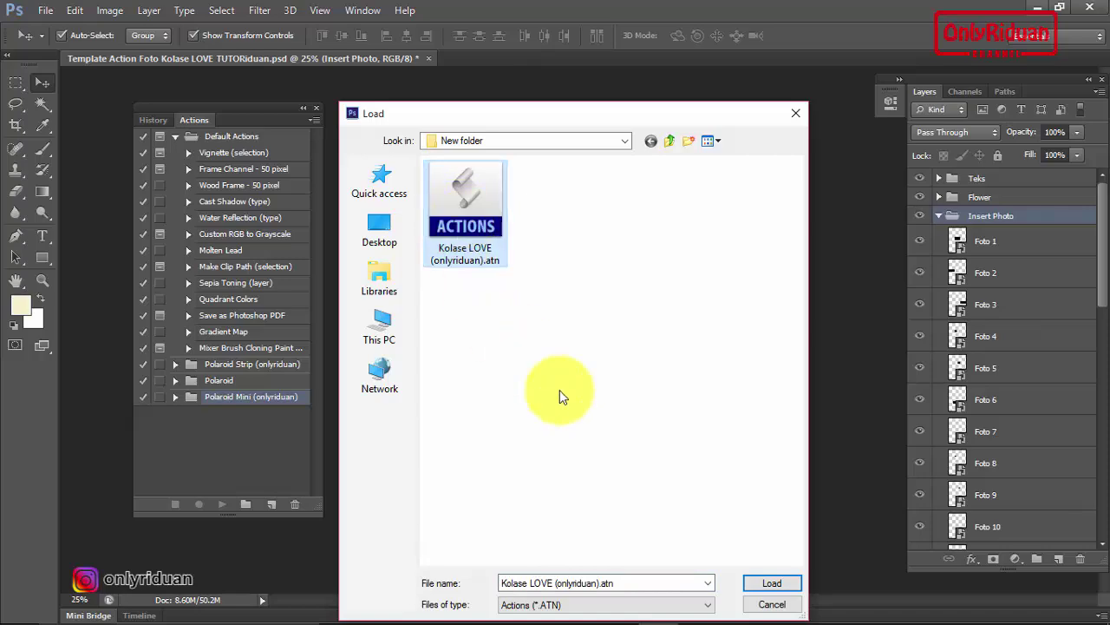
click(771, 583)
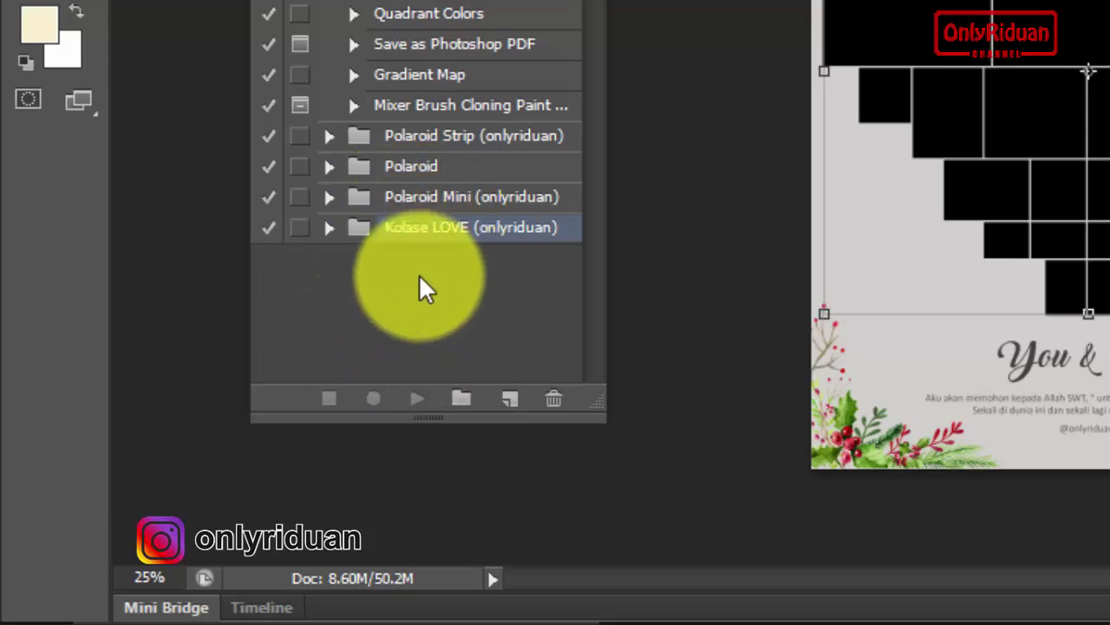
- Expand the Kolase LOVE set and point out its LOVE and DELETE actions
click(328, 229)
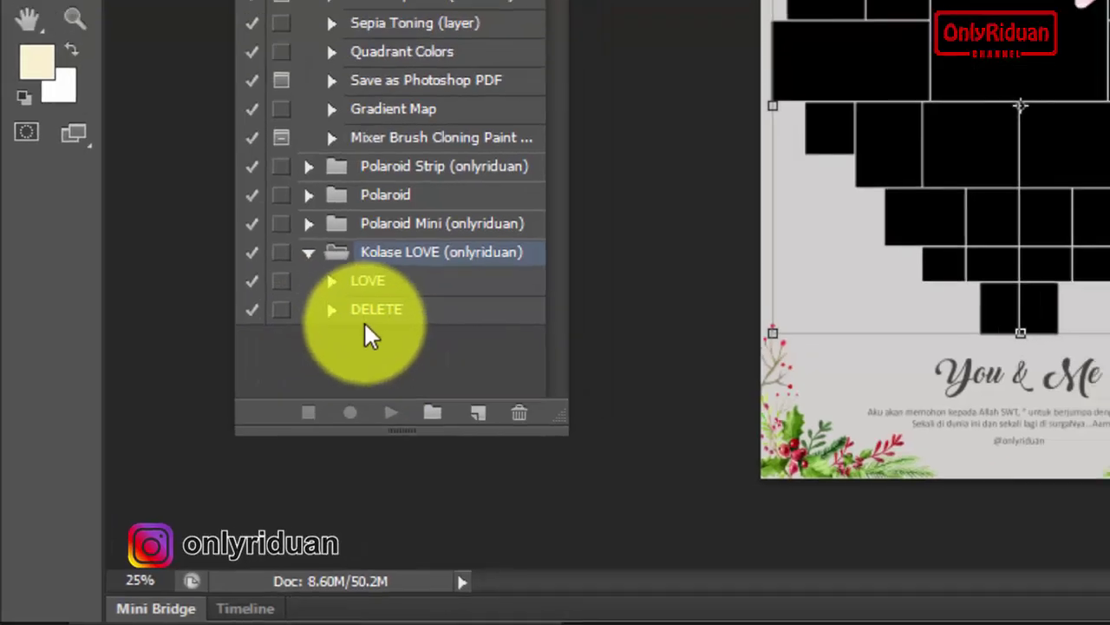
click(287, 368)
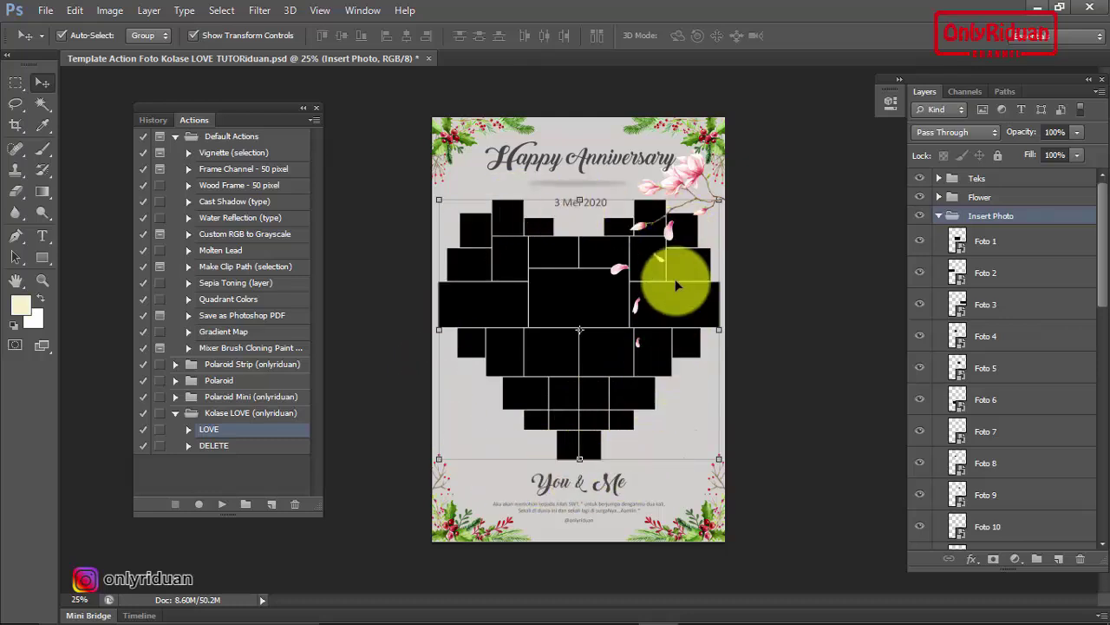
click(221, 447)
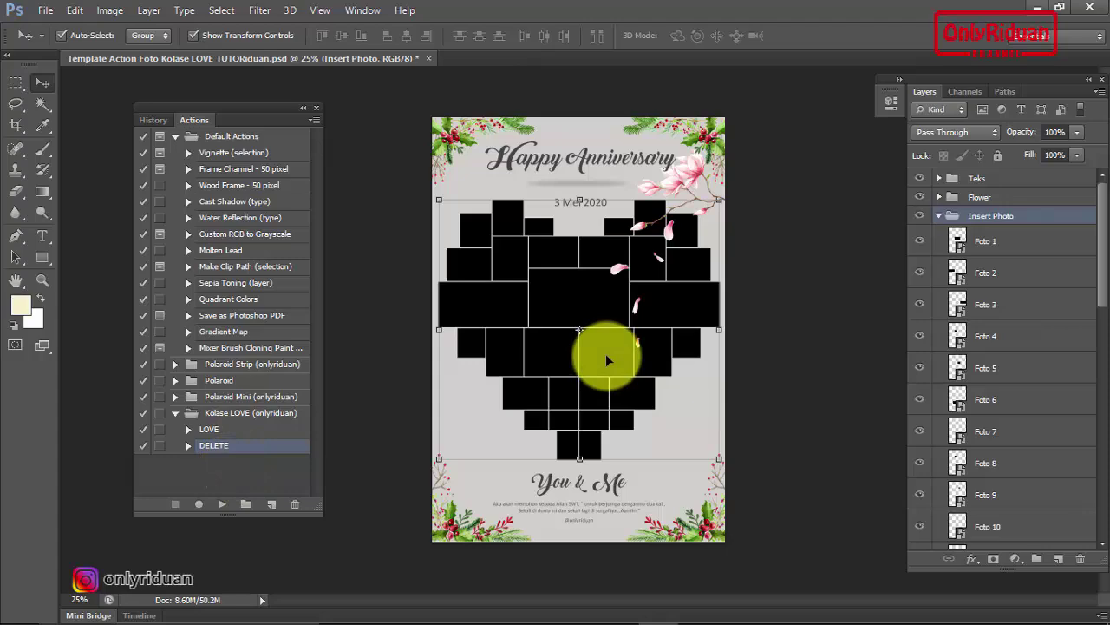
- Open all photos, Foto 1.jpg to Foto 31.jpg, from the Foto Kolase_LOVE folder at once
click(47, 12)
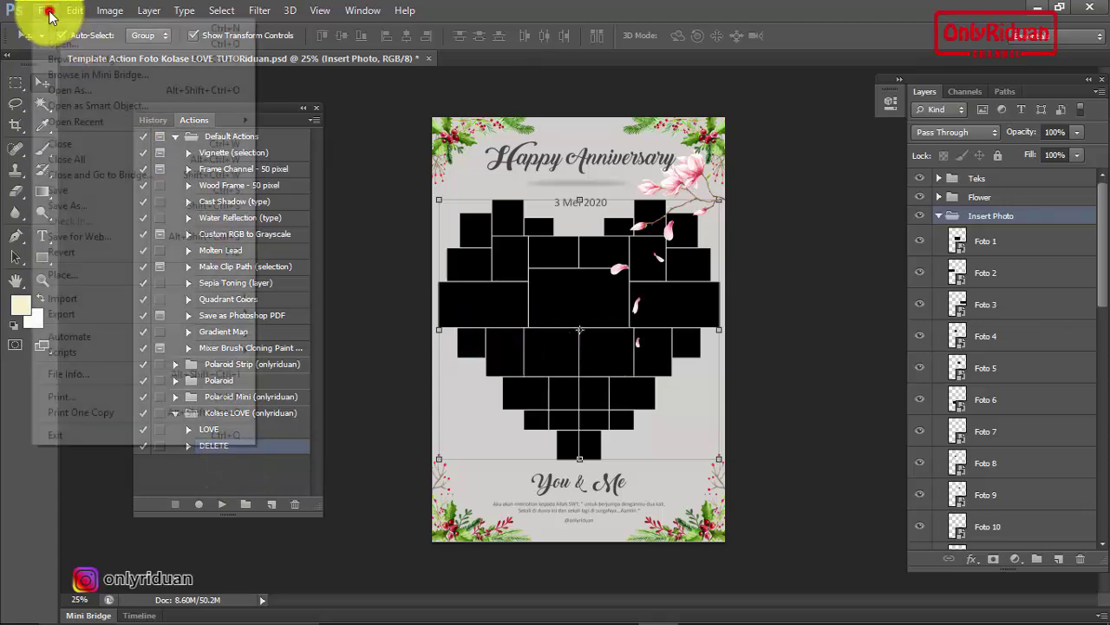
click(73, 45)
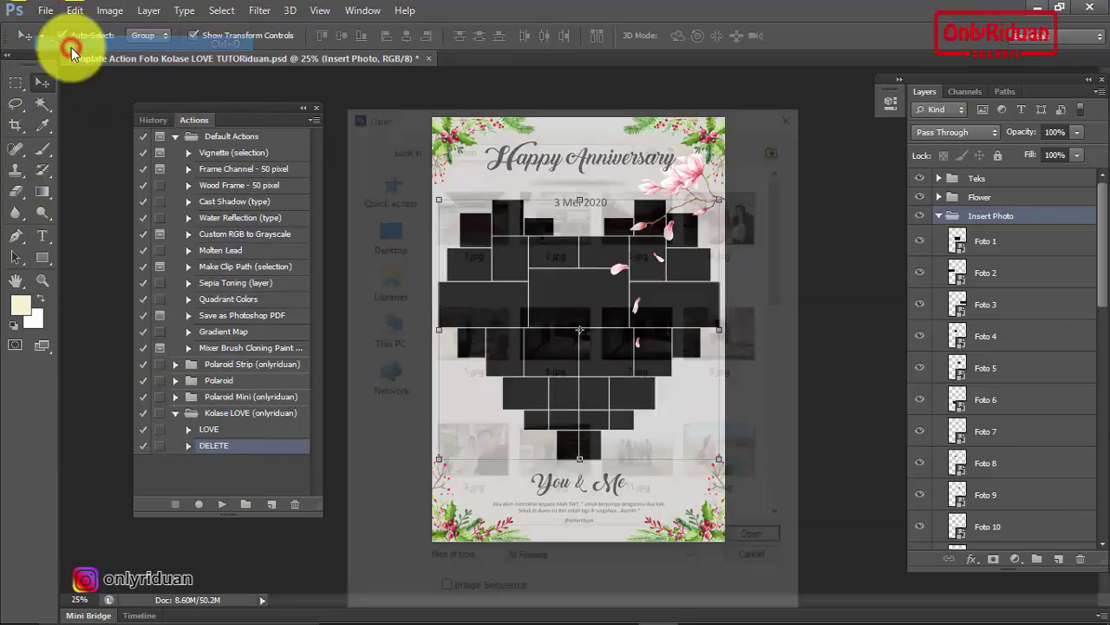
click(673, 145)
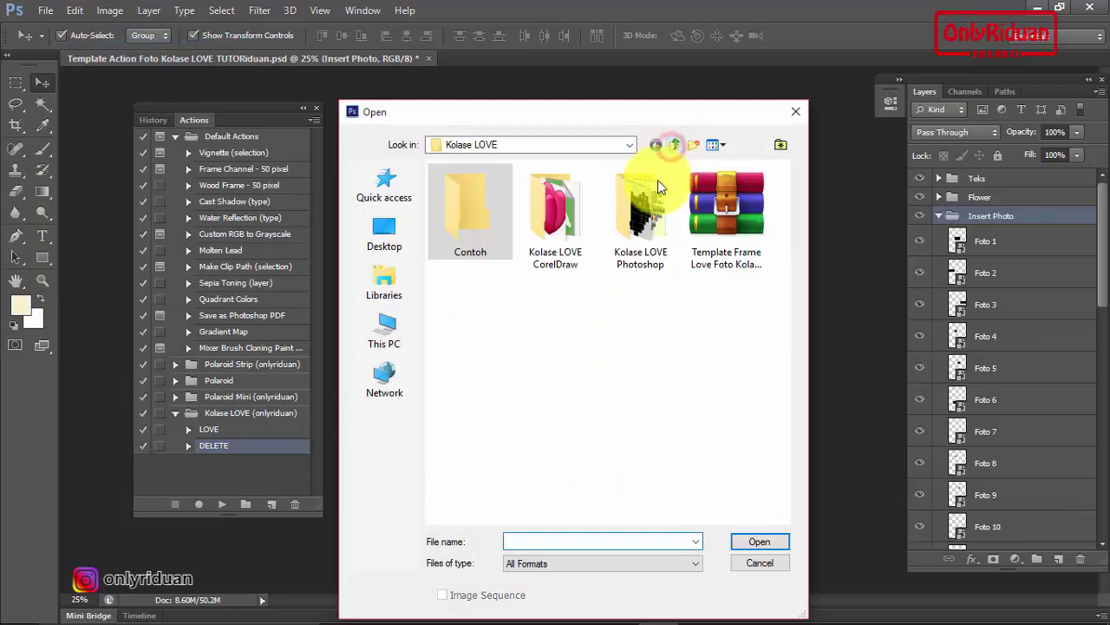
double_click(646, 204)
double_click(466, 201)
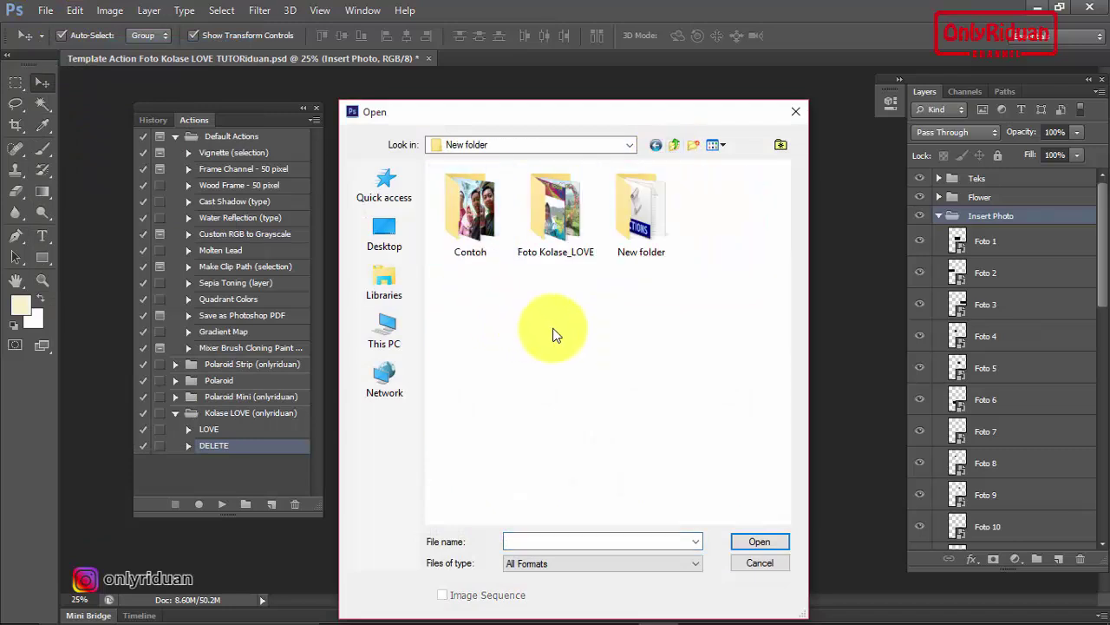
drag(555, 208, 569, 356)
double_click(553, 234)
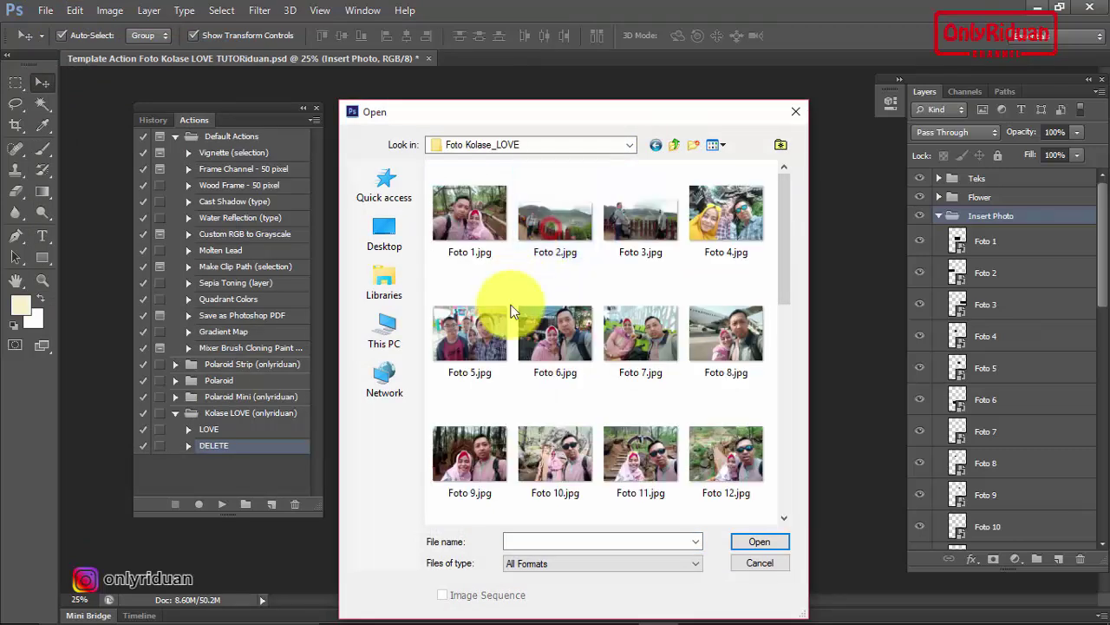
click(478, 236)
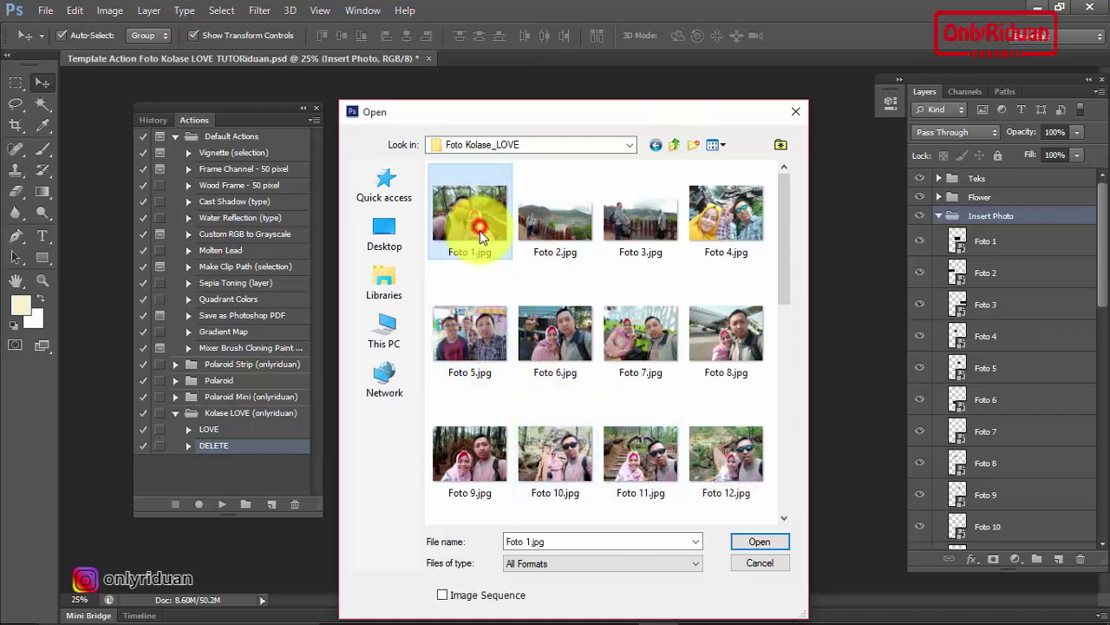
key(ctrl+a)
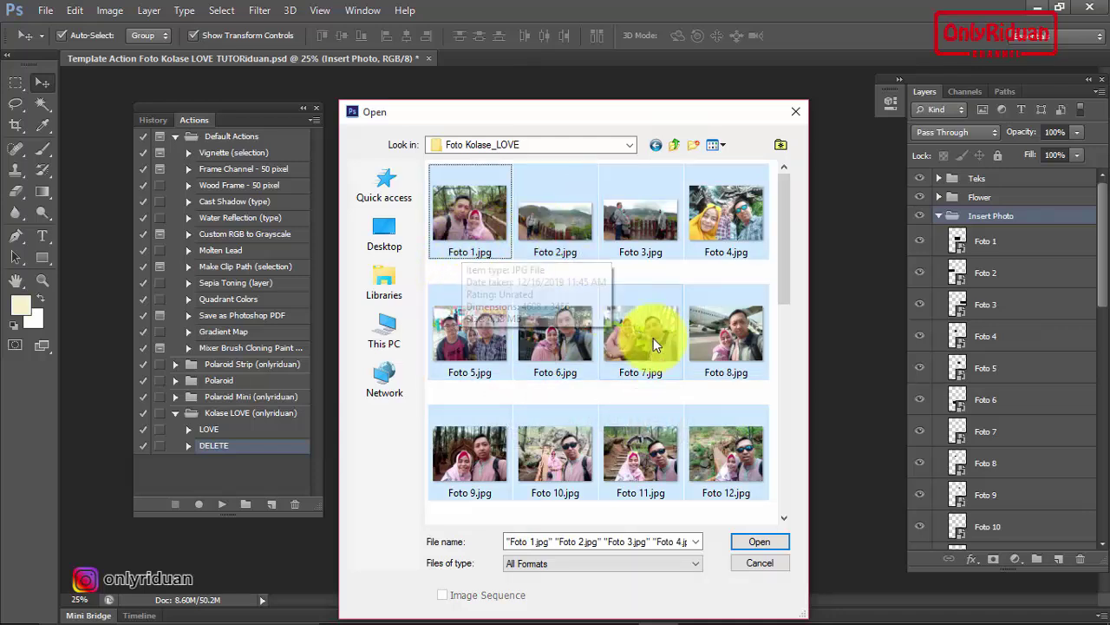
click(740, 544)
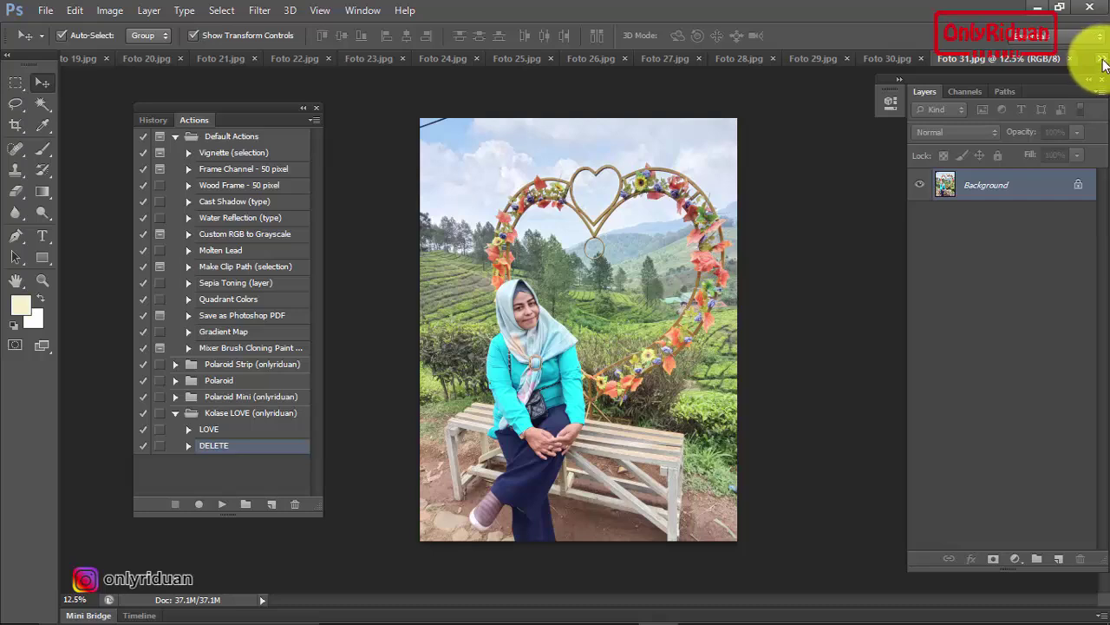
- Switch back to the Happy Anniversary template, target the Foto 1 layer and select the LOVE action
click(1102, 58)
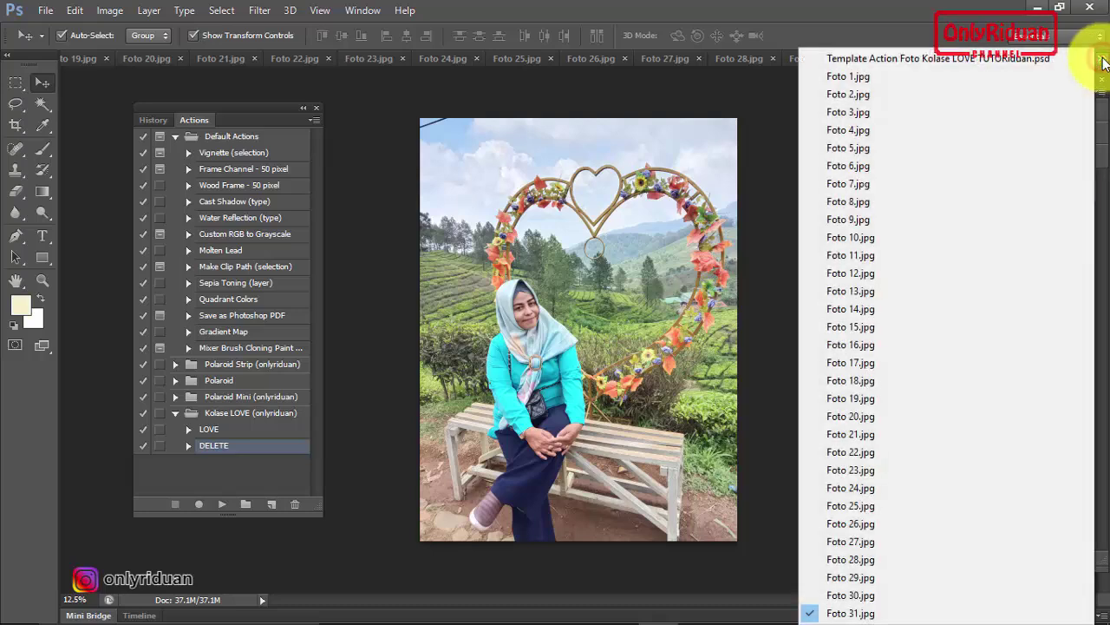
click(913, 58)
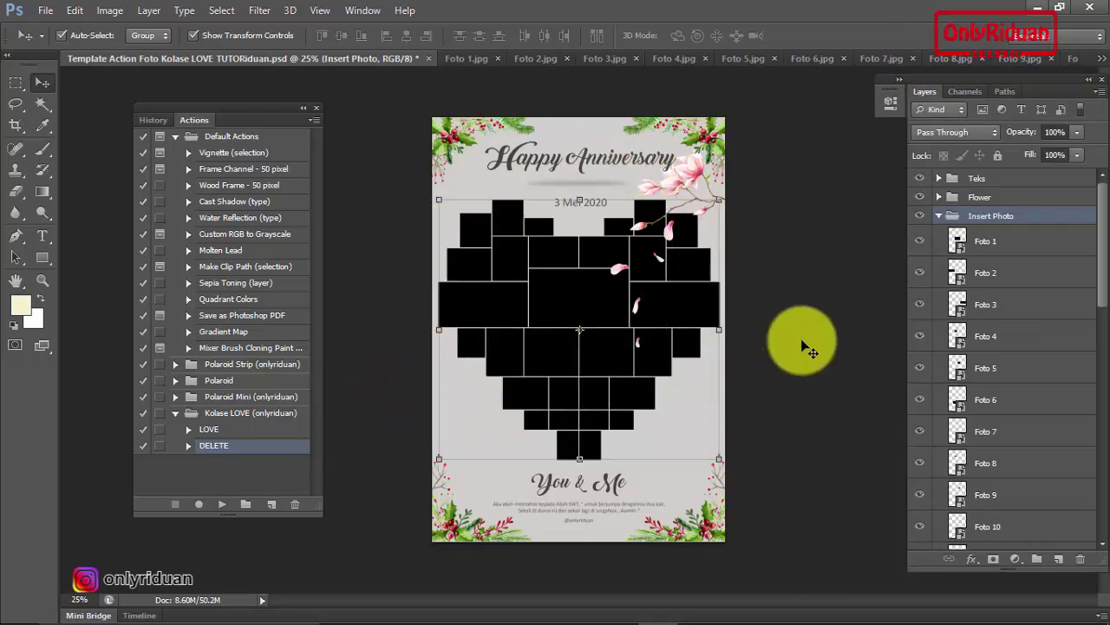
click(1006, 246)
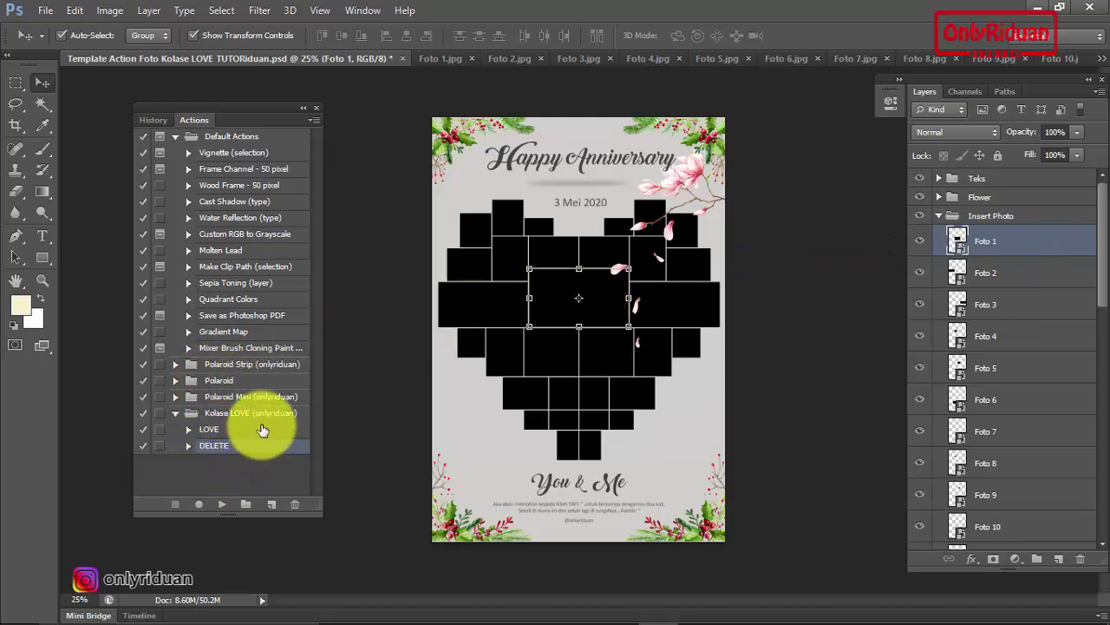
click(213, 429)
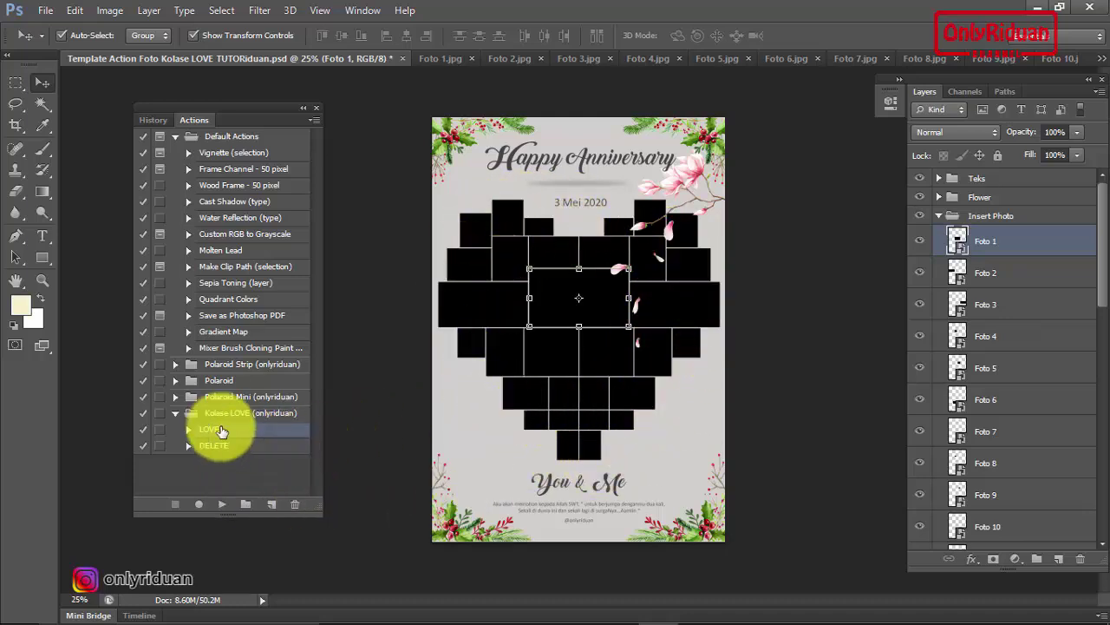
- Play the LOVE action to fill the heart frames, then zoom in to inspect the placed photos
click(221, 504)
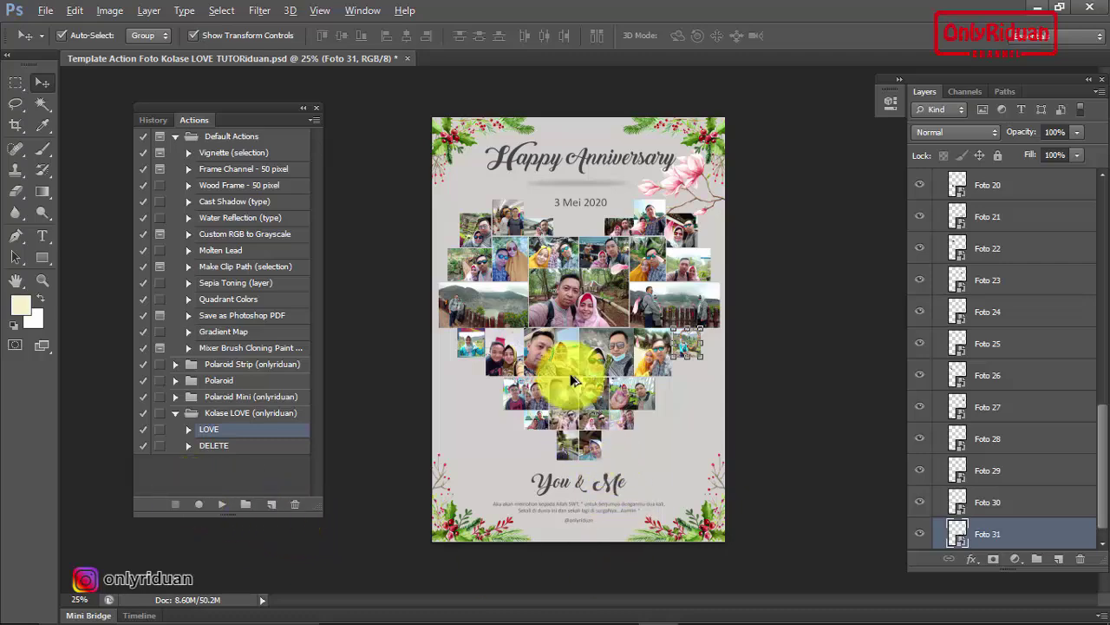
scroll(566, 365, up, 2)
scroll(566, 365, up, 2)
scroll(566, 366, up, 2)
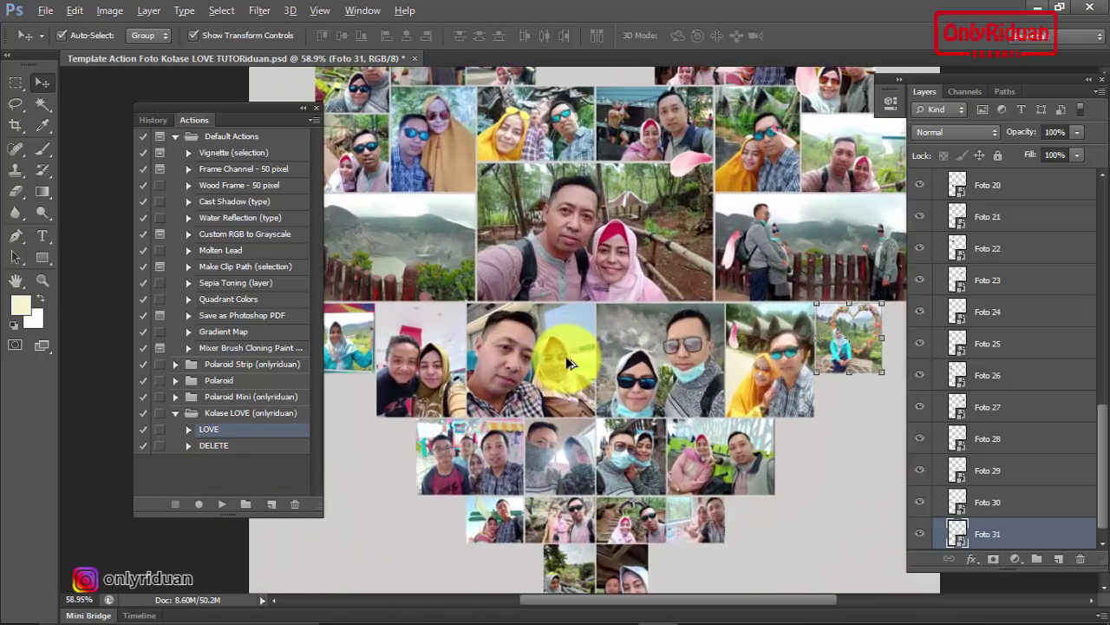
scroll(569, 364, up, 2)
scroll(569, 363, up, 1)
scroll(568, 363, up, 2)
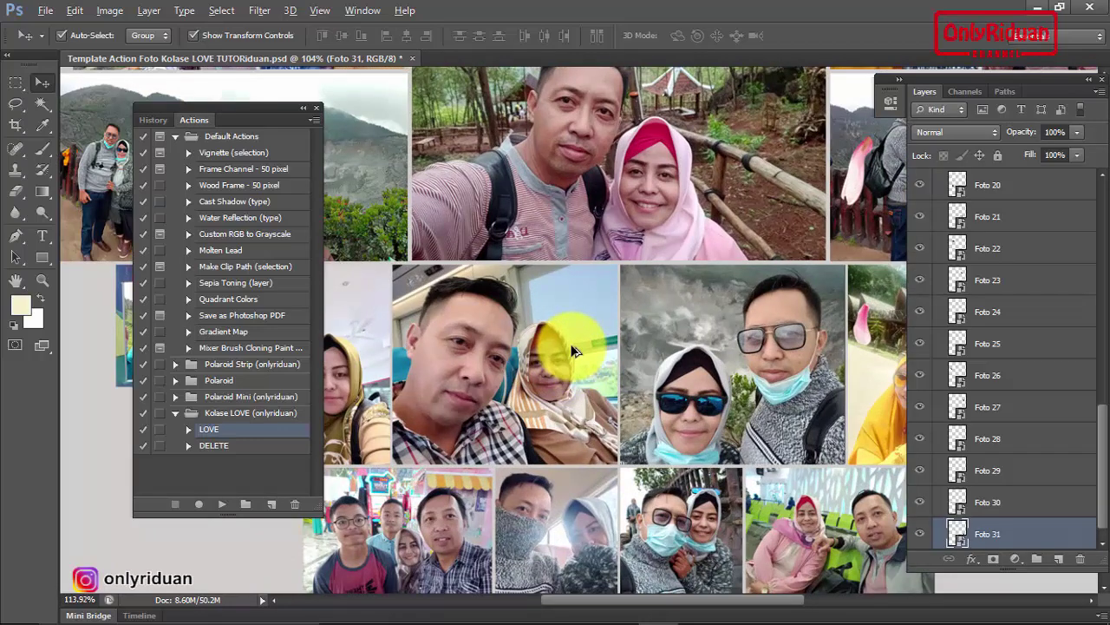
scroll(572, 350, up, 1)
scroll(572, 351, down, 1)
- Zoom back out and collapse Insert Photo, leaving the Teks, Flower, Insert Photo and Background groups
scroll(573, 350, down, 1)
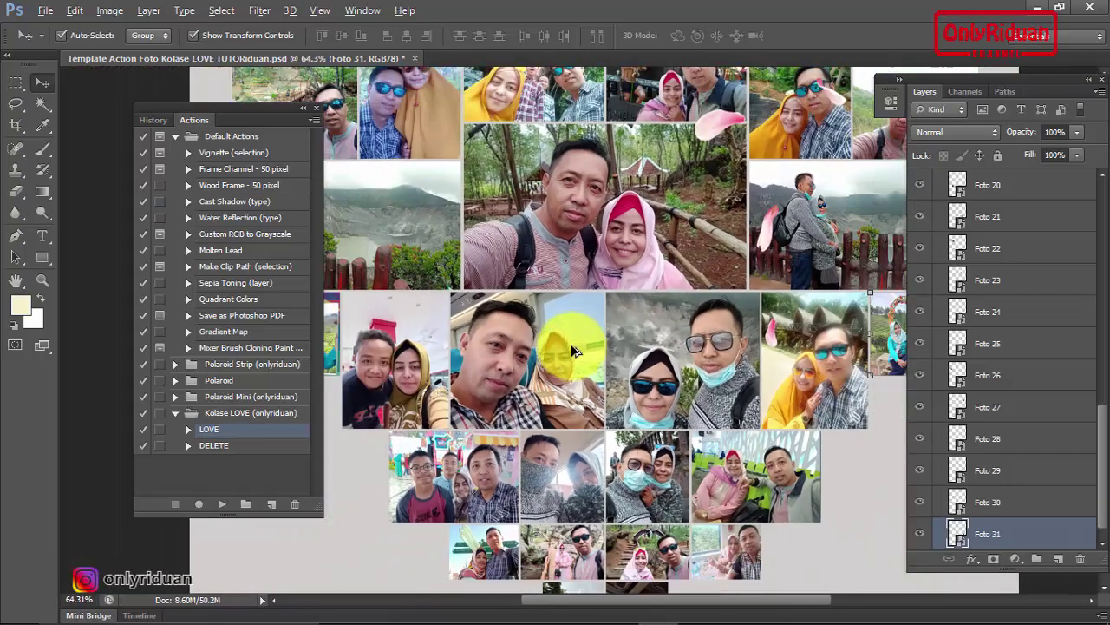
scroll(572, 350, down, 1)
scroll(572, 350, down, 1)
scroll(572, 350, down, 1)
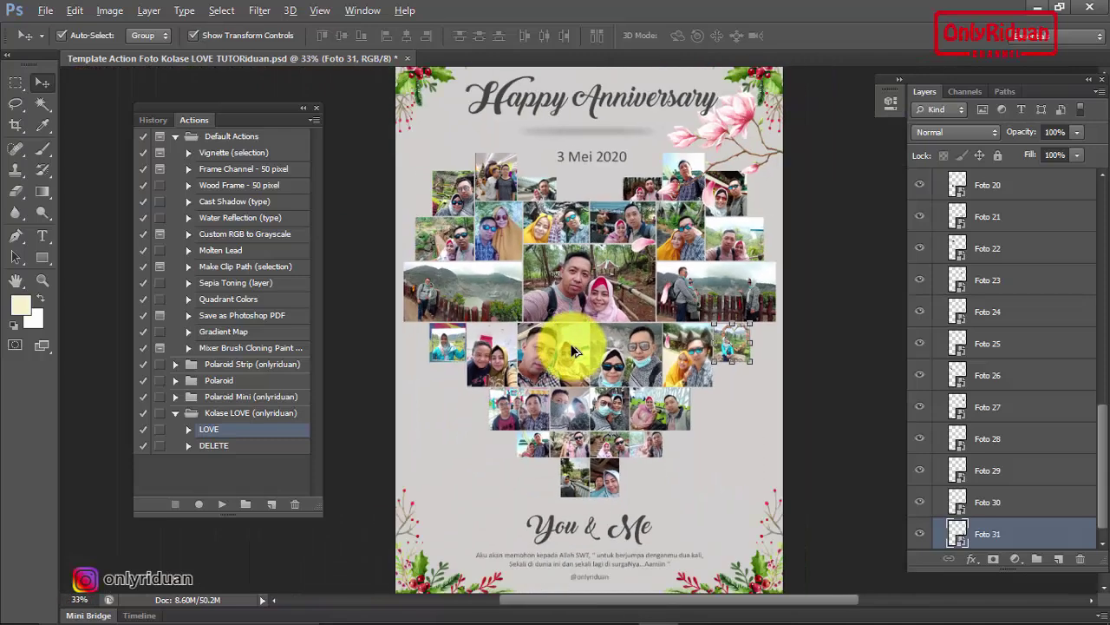
scroll(573, 350, down, 1)
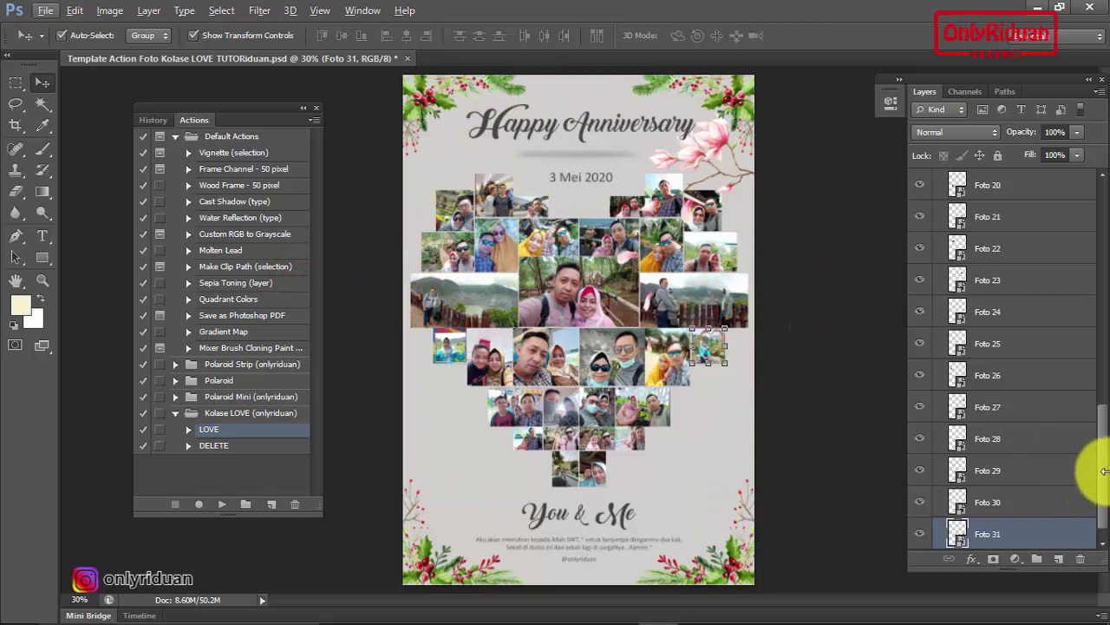
scroll(1107, 474, down, 1)
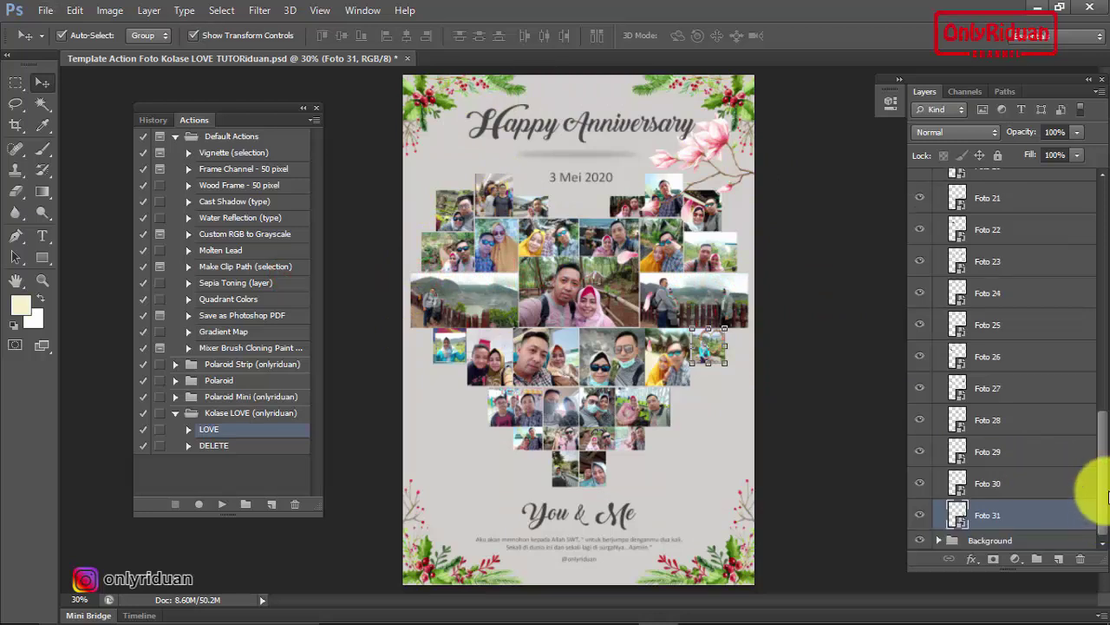
drag(1104, 495, 1094, 248)
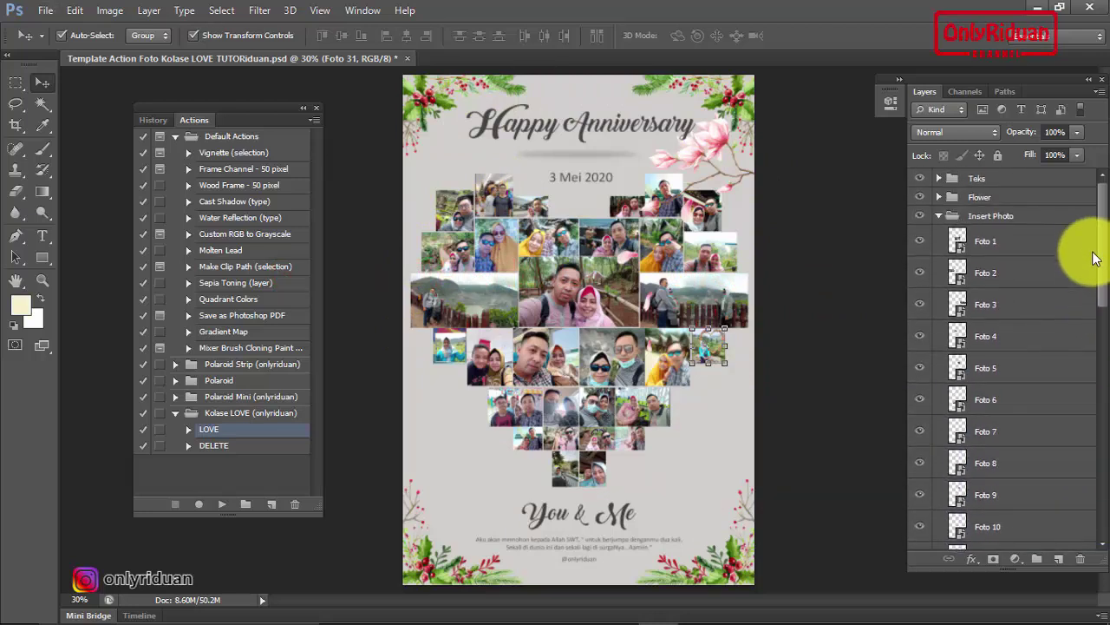
click(939, 216)
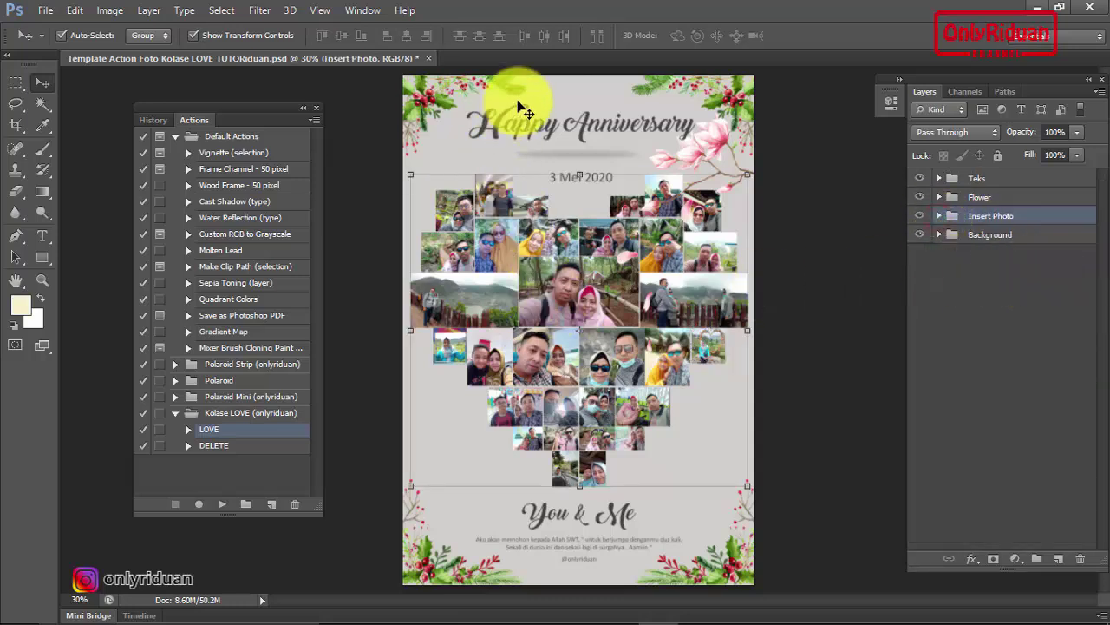
- Open the Color Fill 1 colour picker in the Background group and try yellow and grey tints
click(939, 236)
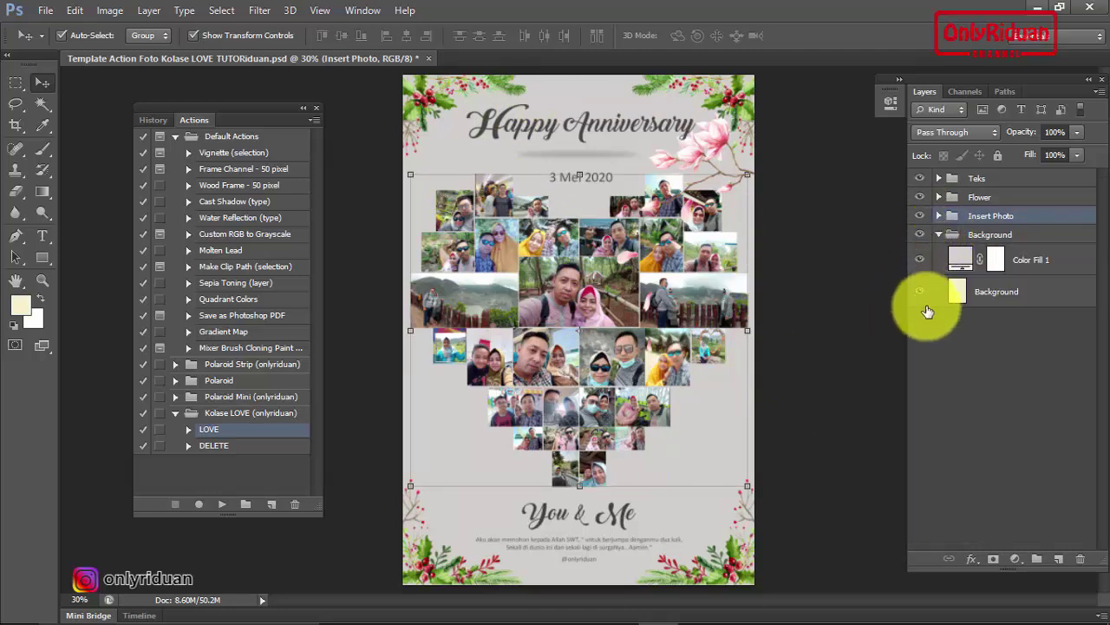
double_click(961, 260)
mouse_move(421, 116)
mouse_down()
mouse_move(697, 290)
mouse_move(777, 405)
mouse_up()
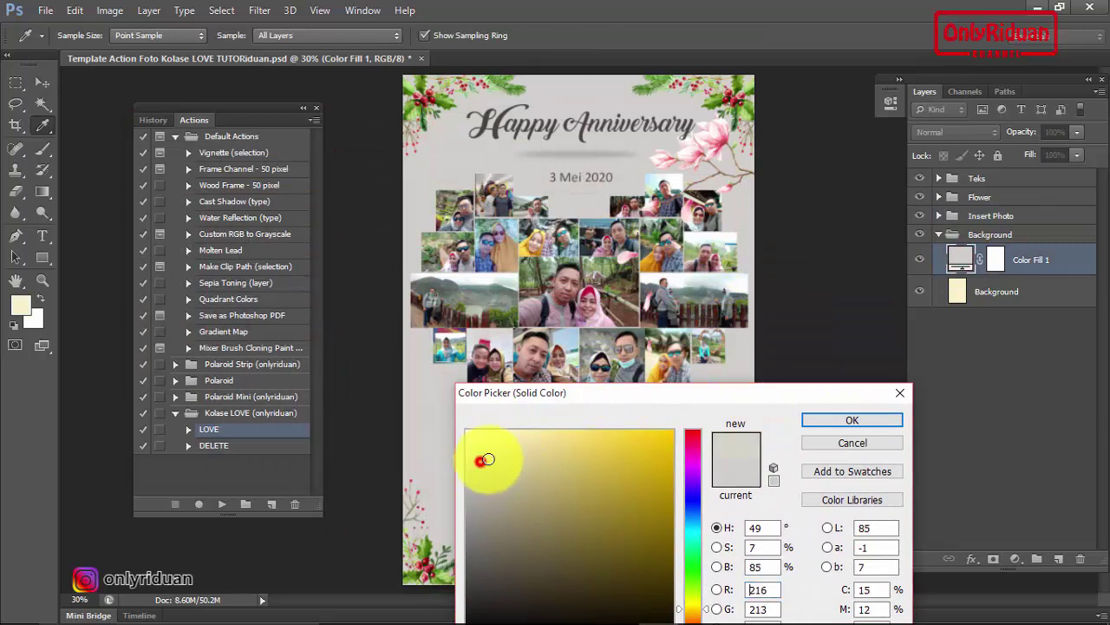
drag(487, 459, 545, 435)
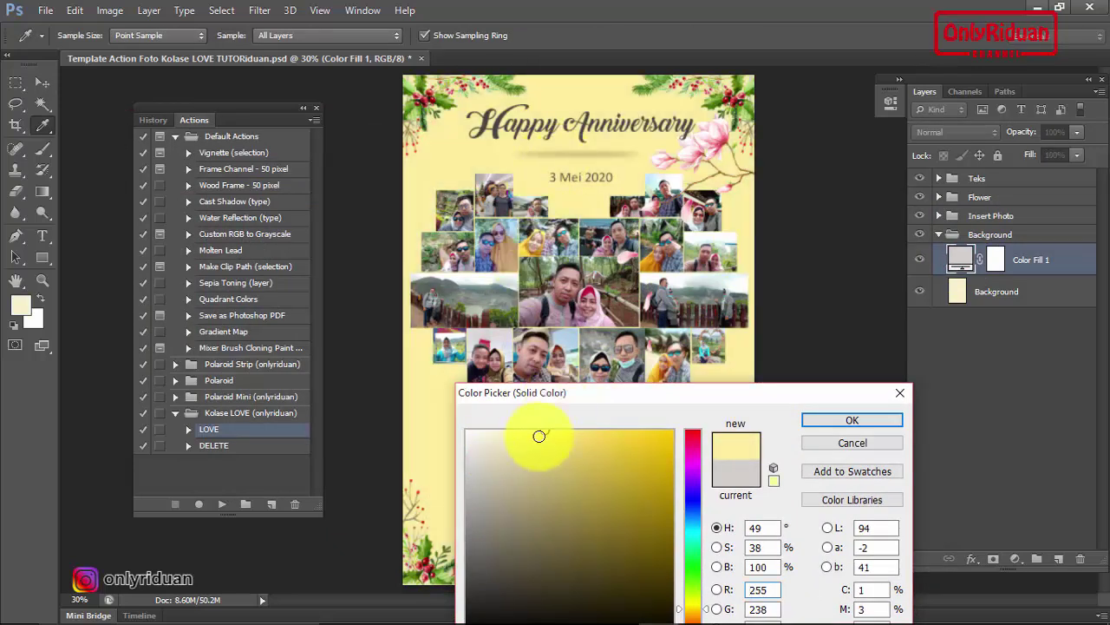
click(506, 432)
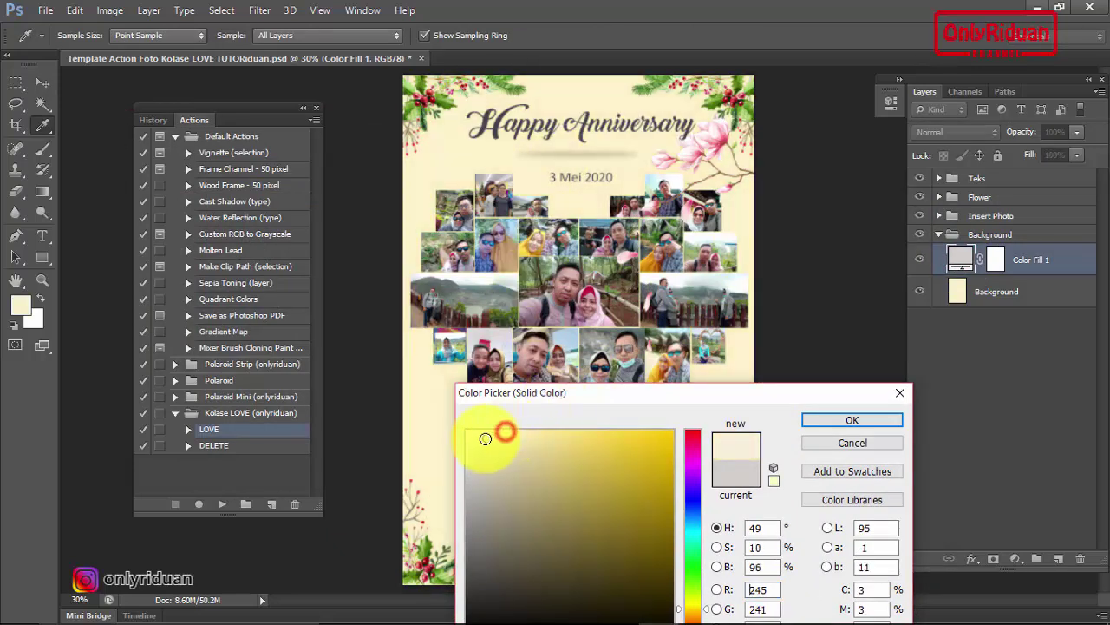
click(651, 435)
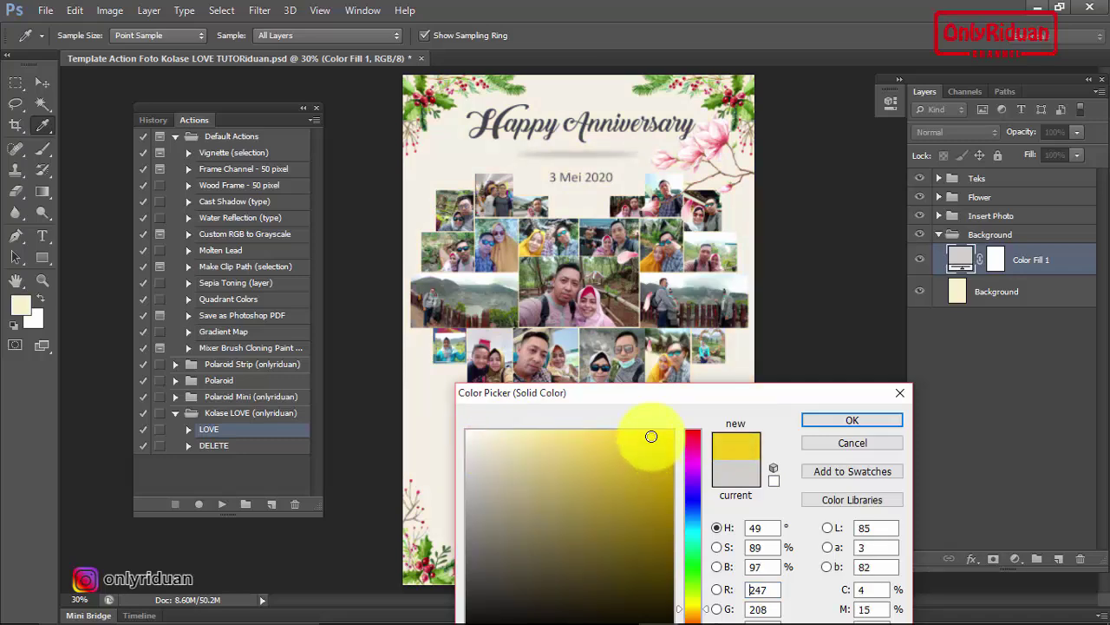
click(469, 478)
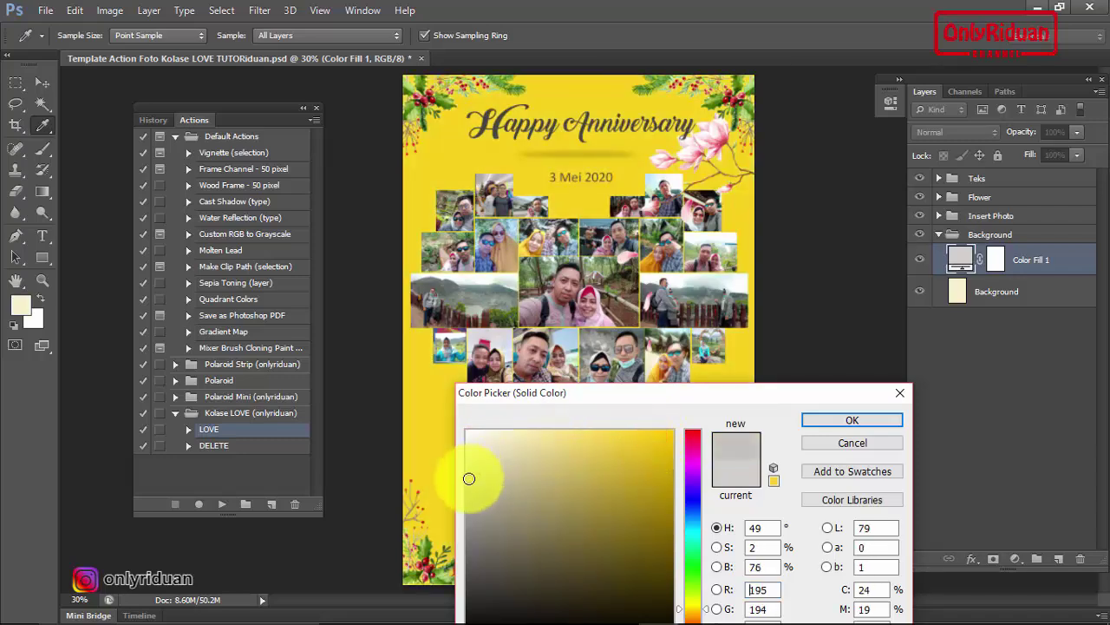
- Set the Color Fill 1 background to pale cyan #e0f8f6 and confirm it
drag(707, 400, 726, 280)
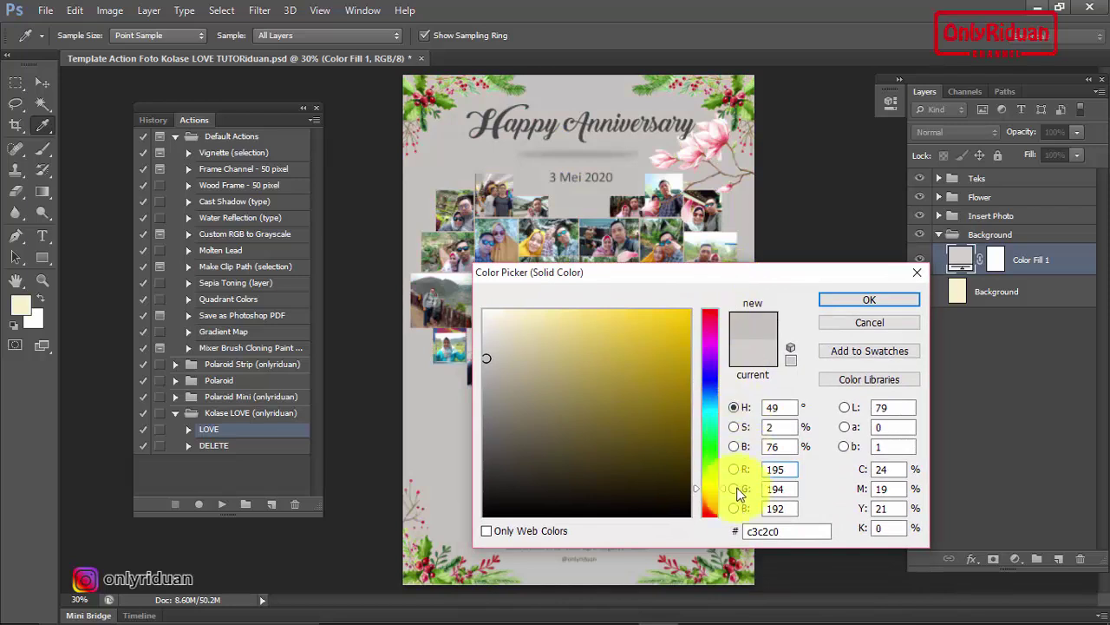
drag(727, 481, 725, 416)
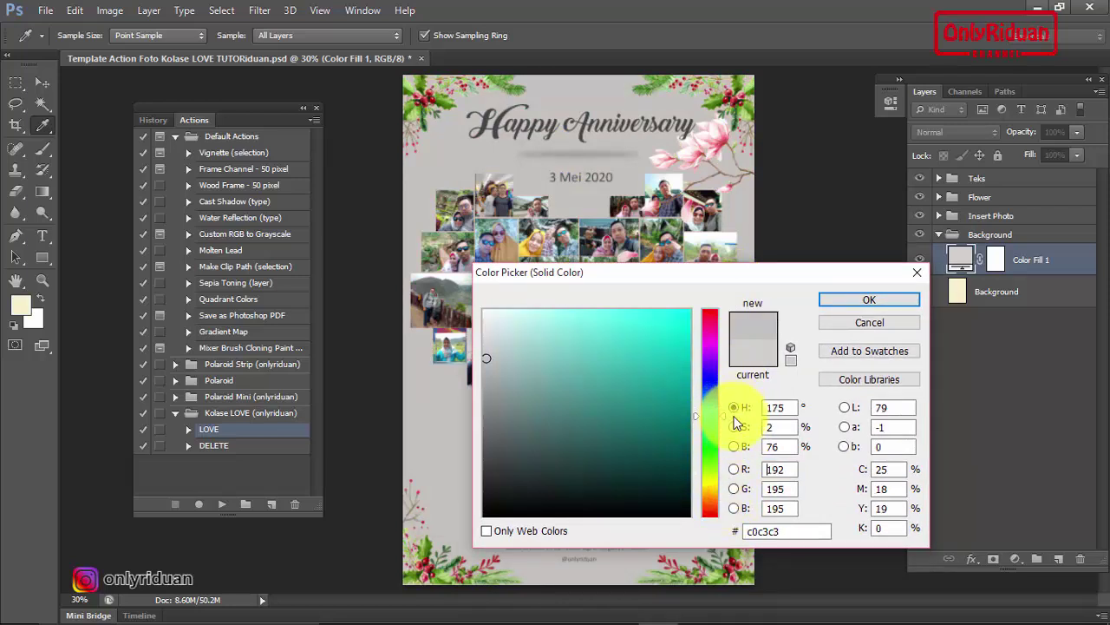
click(532, 318)
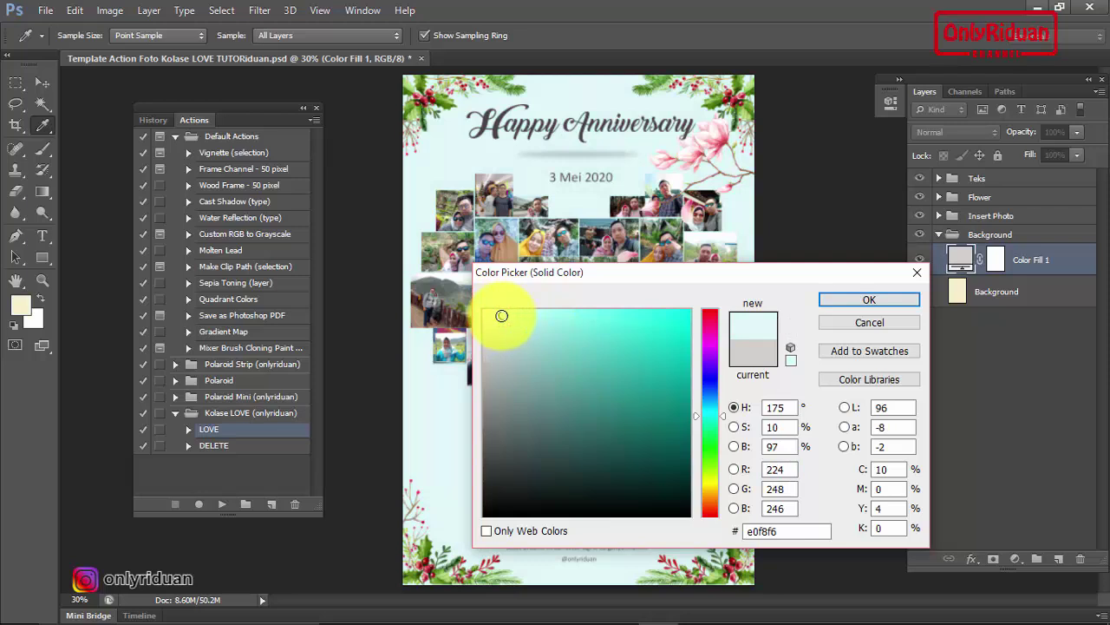
click(784, 401)
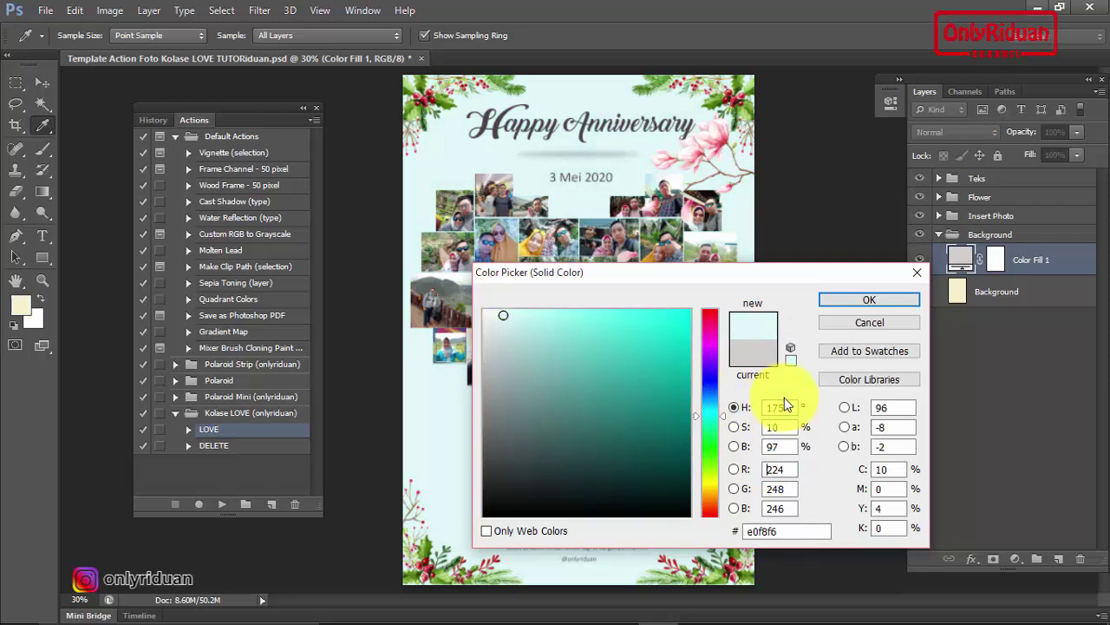
click(877, 300)
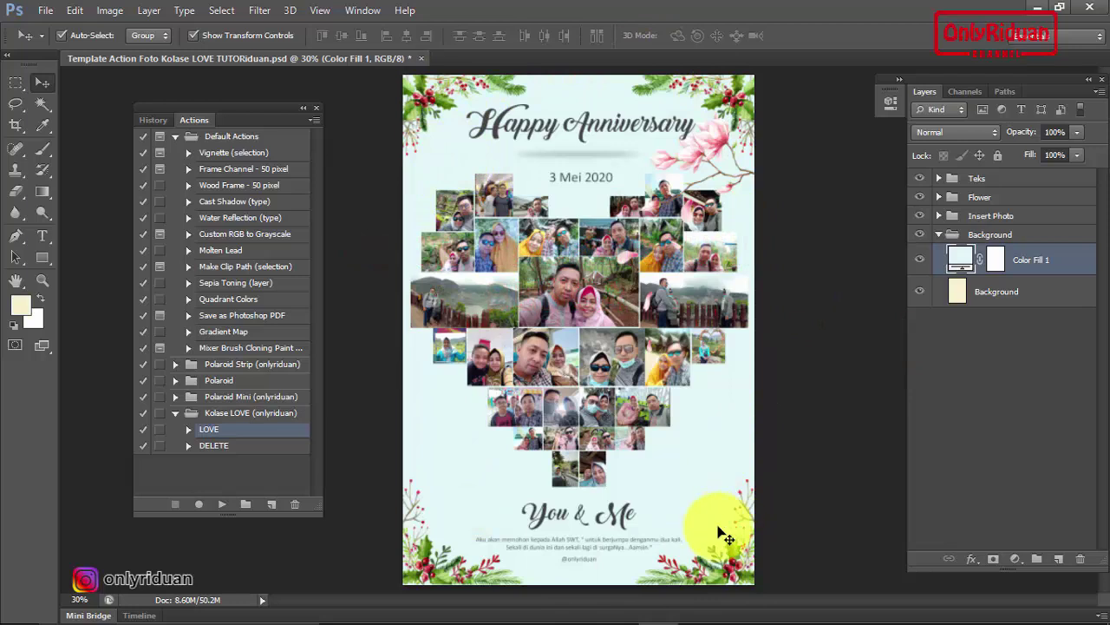
- Collapse the Background group, expand the Flower group and select its BG Flower layer
click(938, 235)
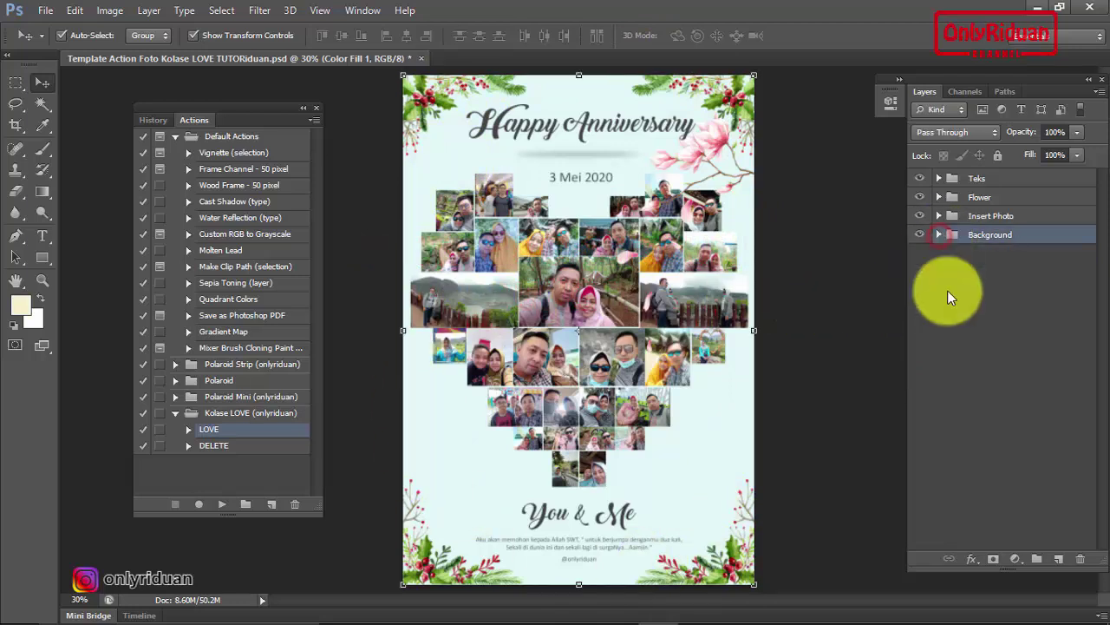
click(938, 198)
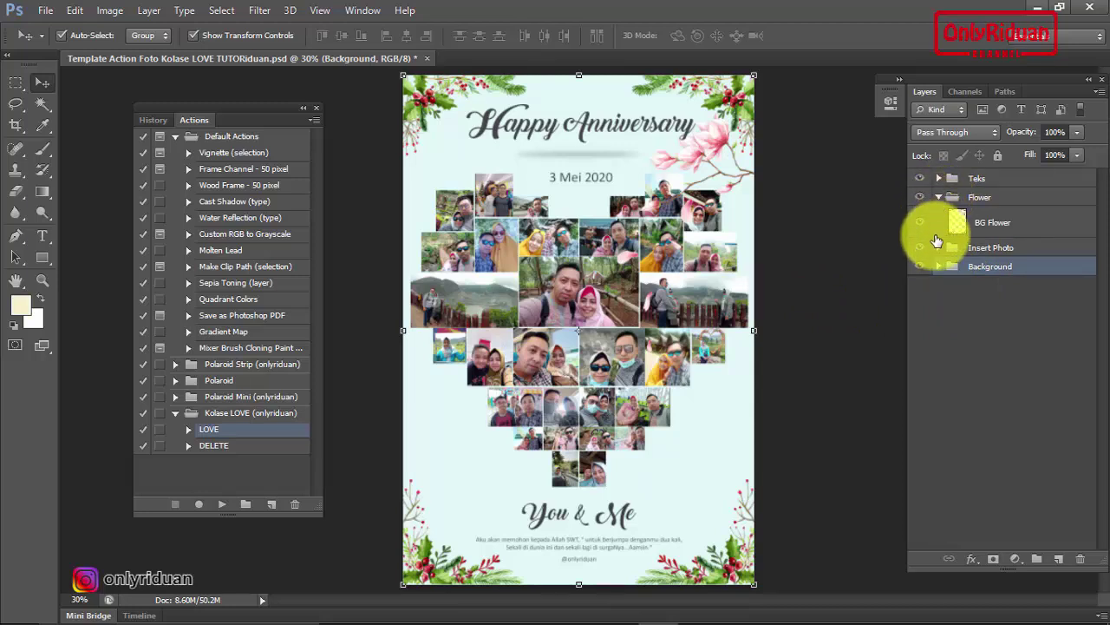
click(1023, 224)
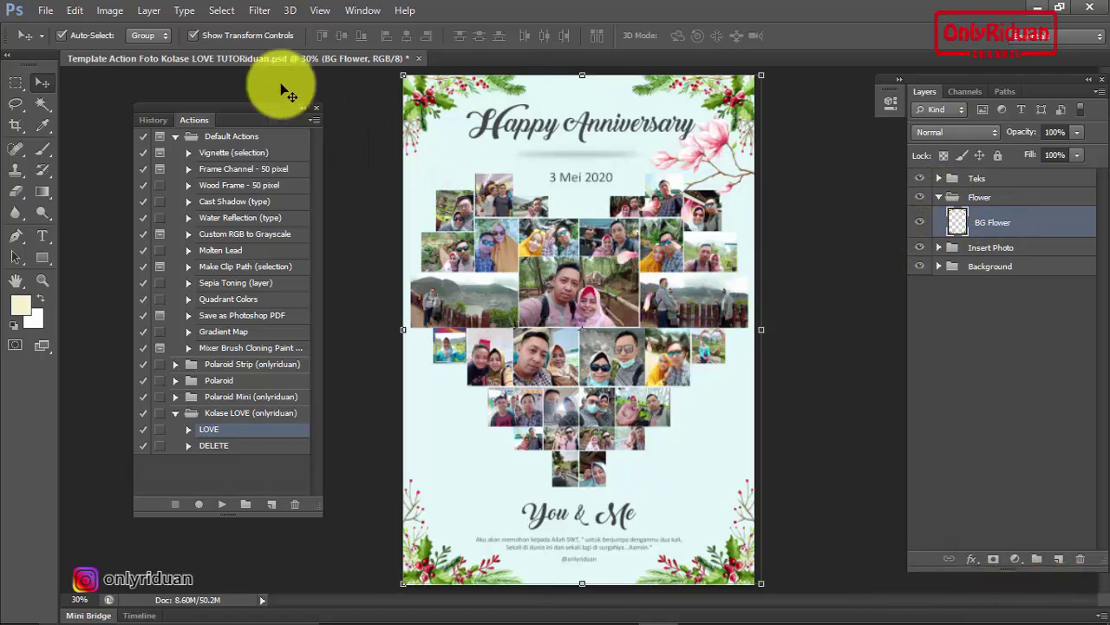
click(45, 10)
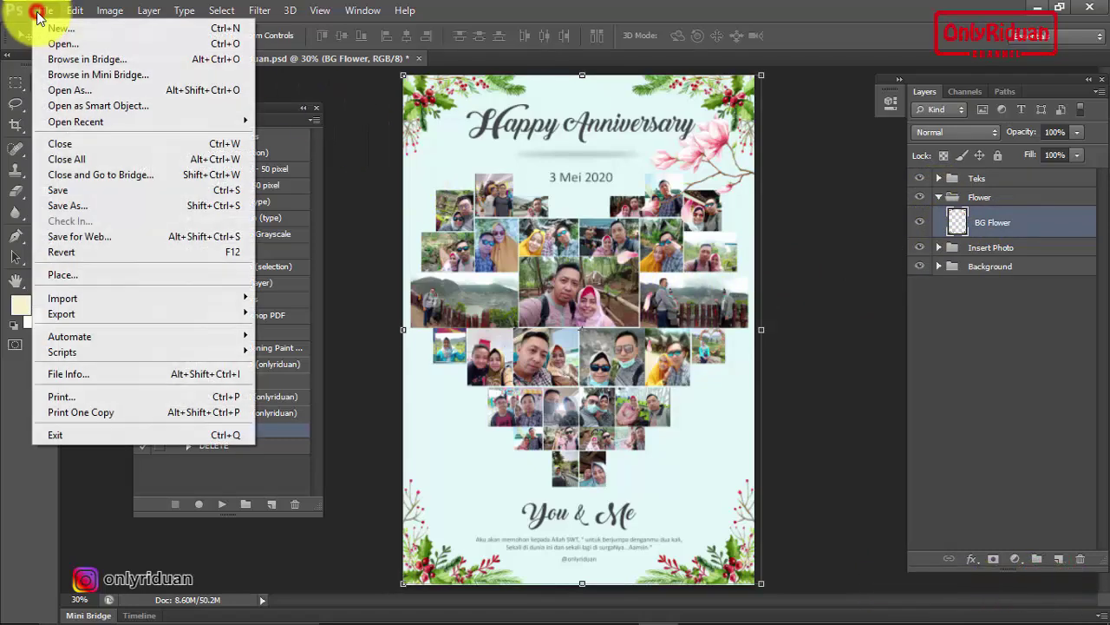
- Place BG Flower 2.png from New folder into the poster and hide the original BG Flower layer
click(81, 275)
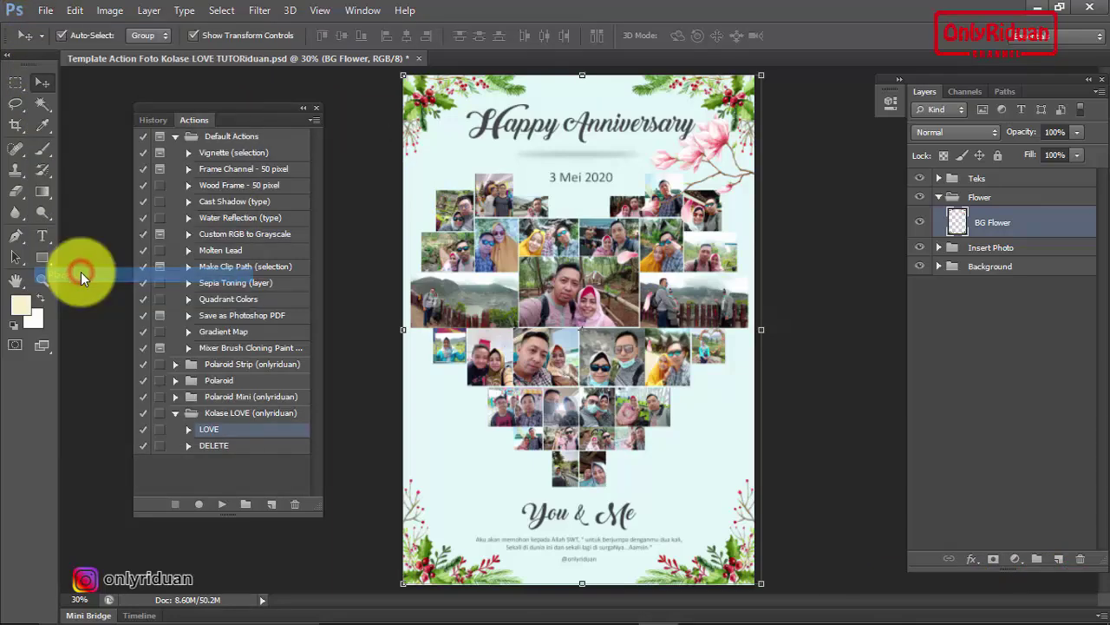
click(669, 139)
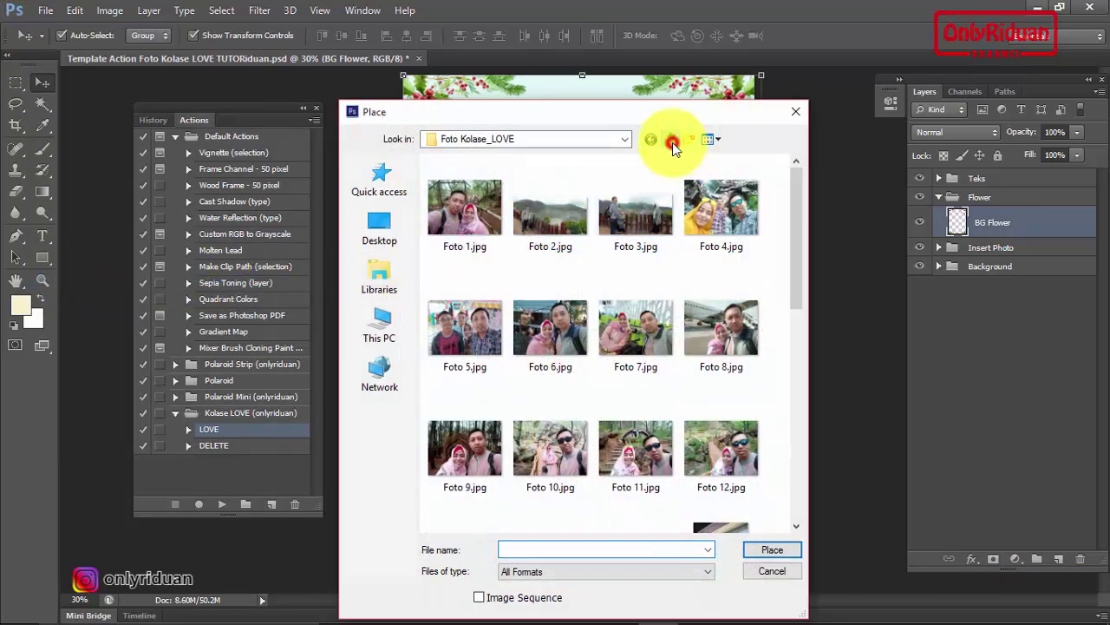
click(632, 224)
double_click(631, 223)
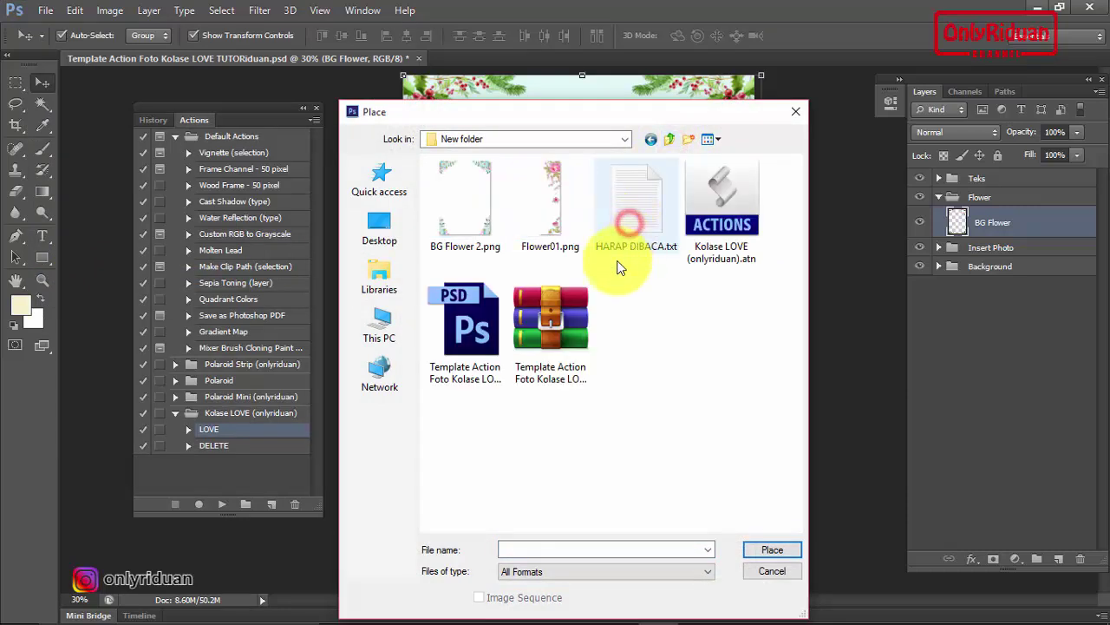
click(468, 196)
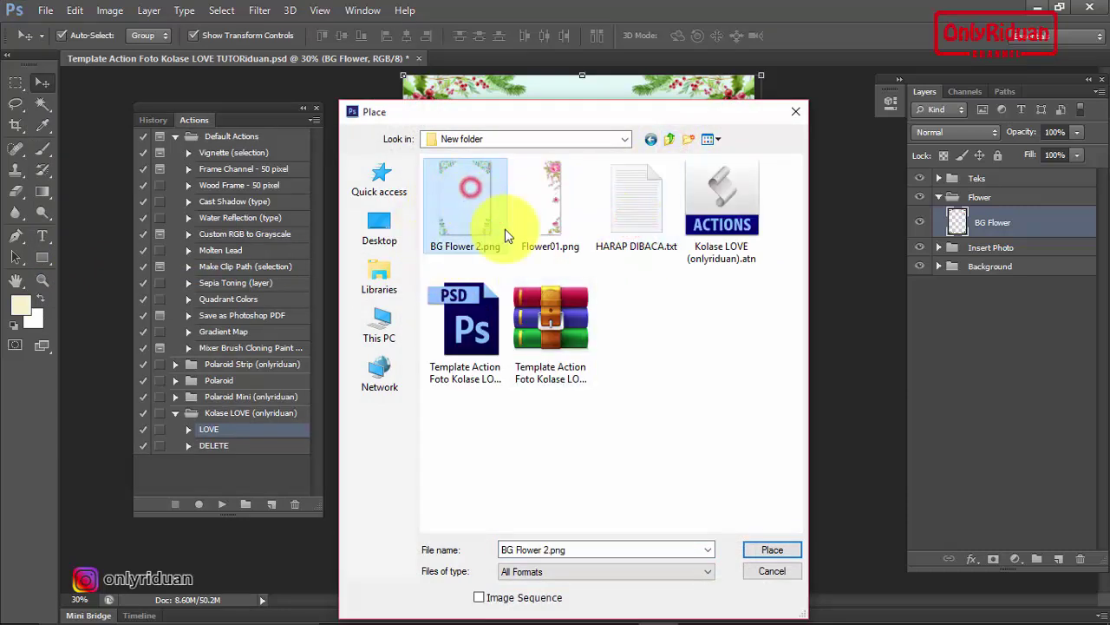
click(774, 552)
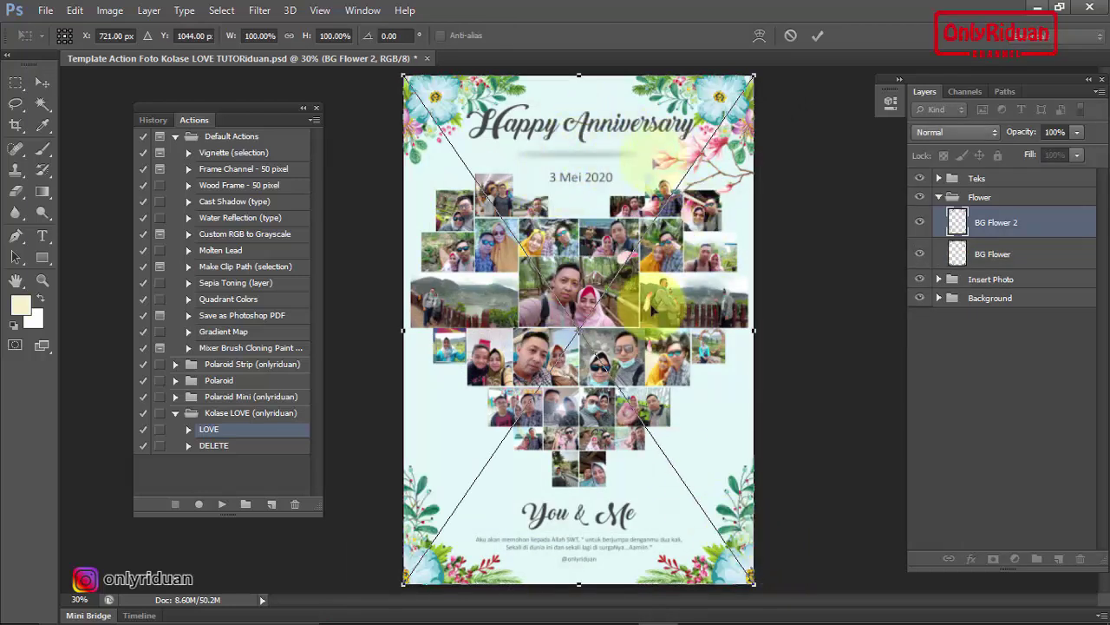
click(816, 36)
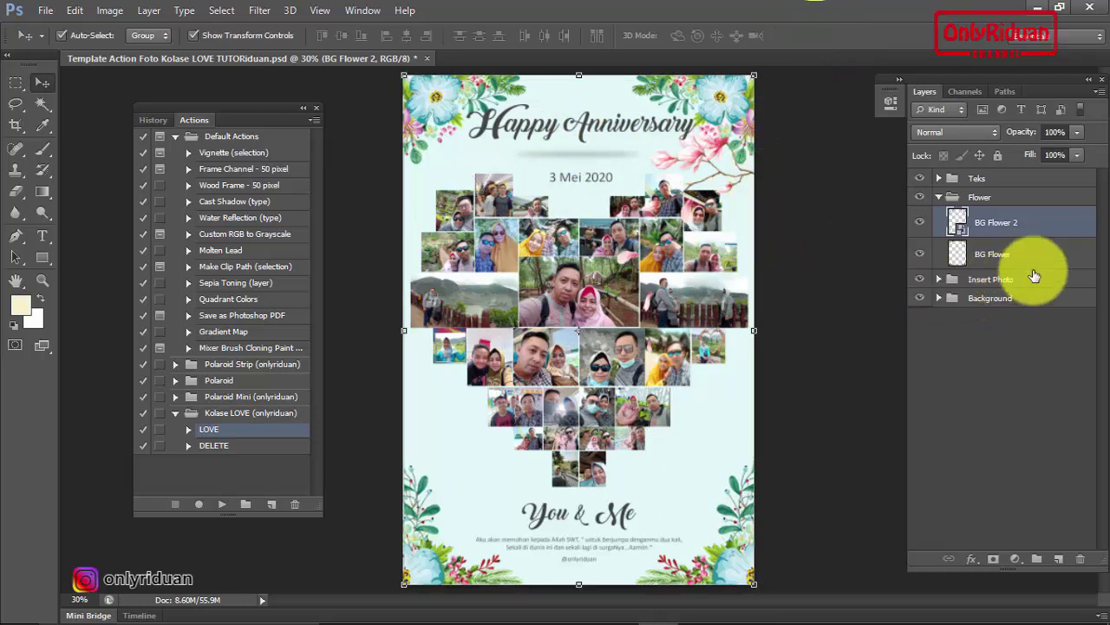
click(919, 257)
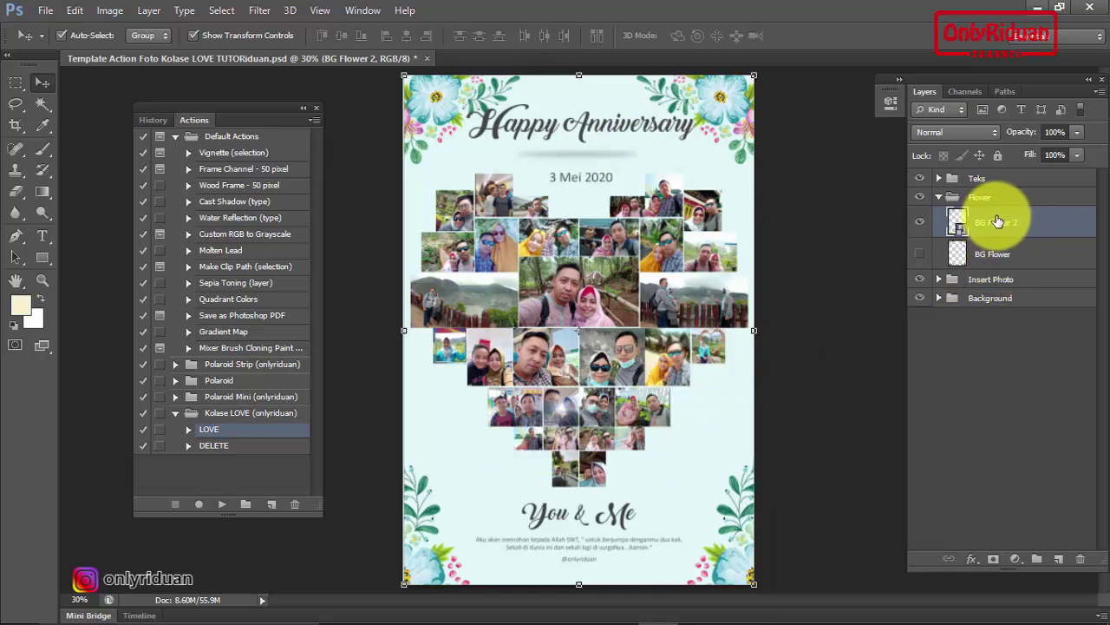
click(963, 196)
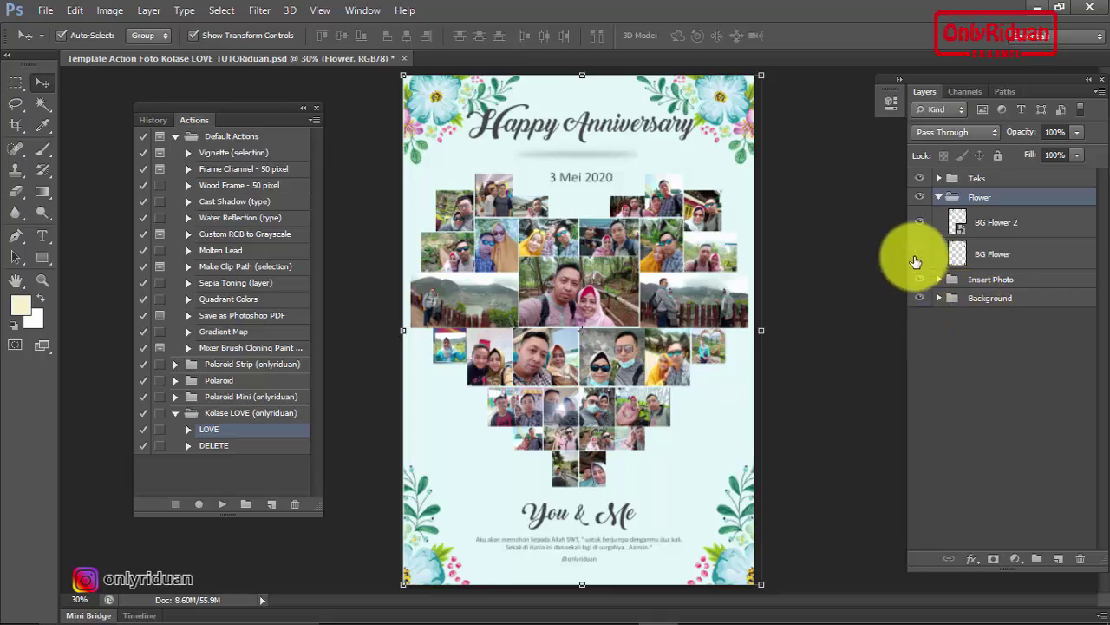
- Expand the Teks group and open the Happy Anniversary title with the Type tool, committing it unchanged
click(937, 197)
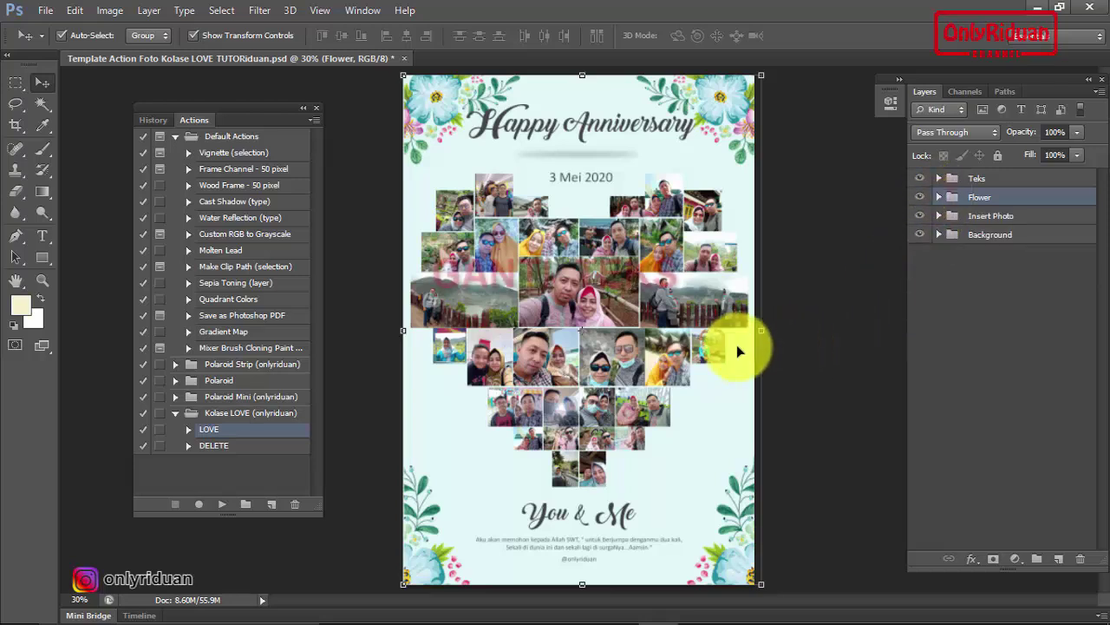
click(938, 178)
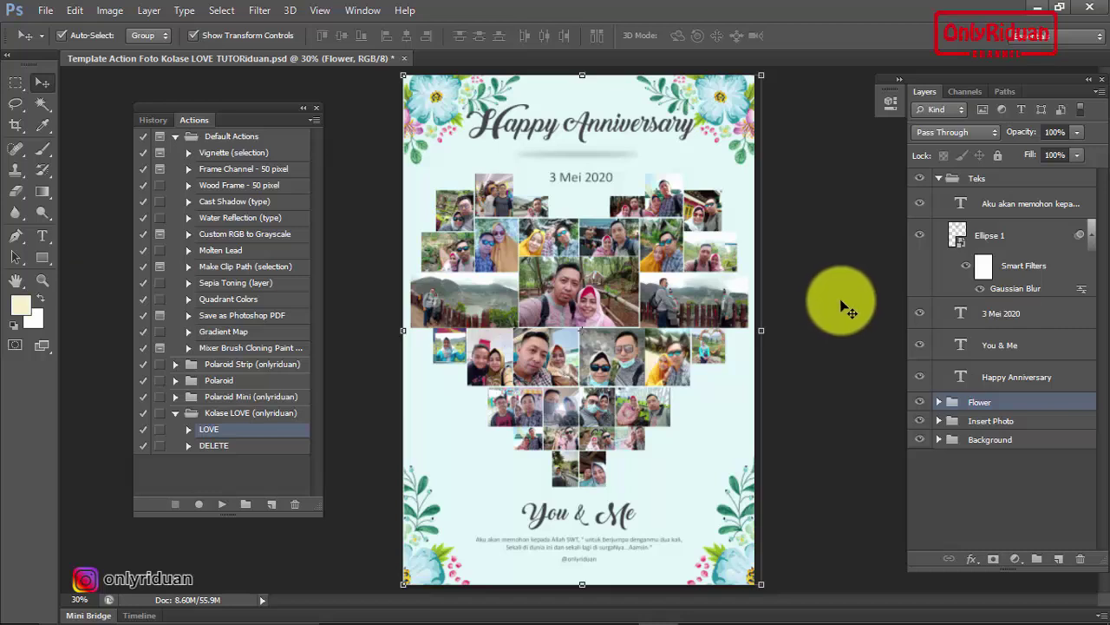
click(46, 237)
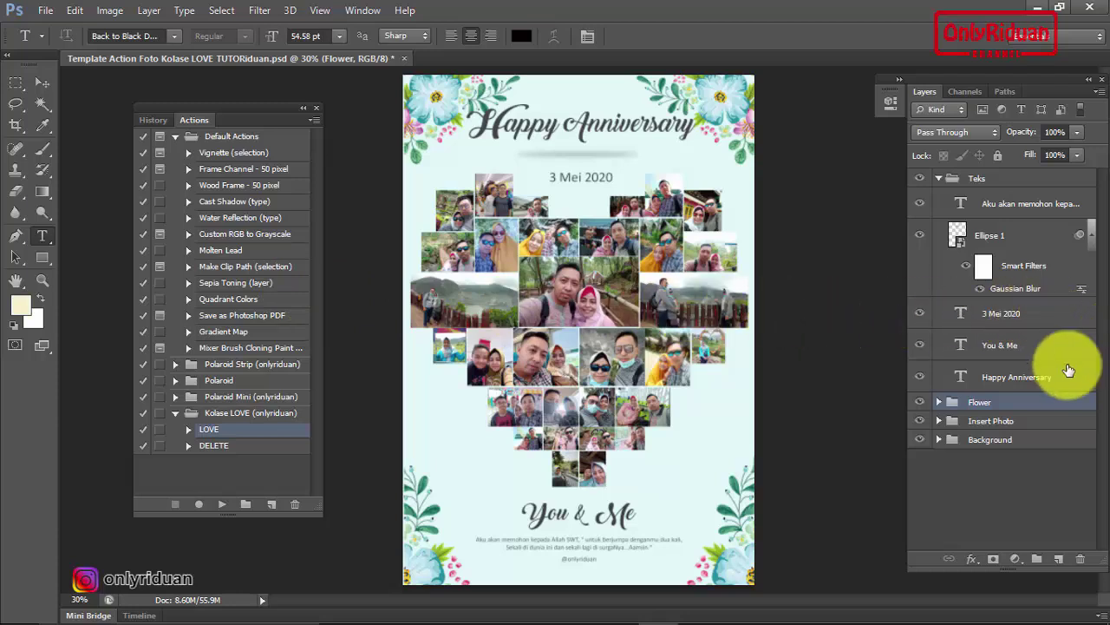
click(1010, 379)
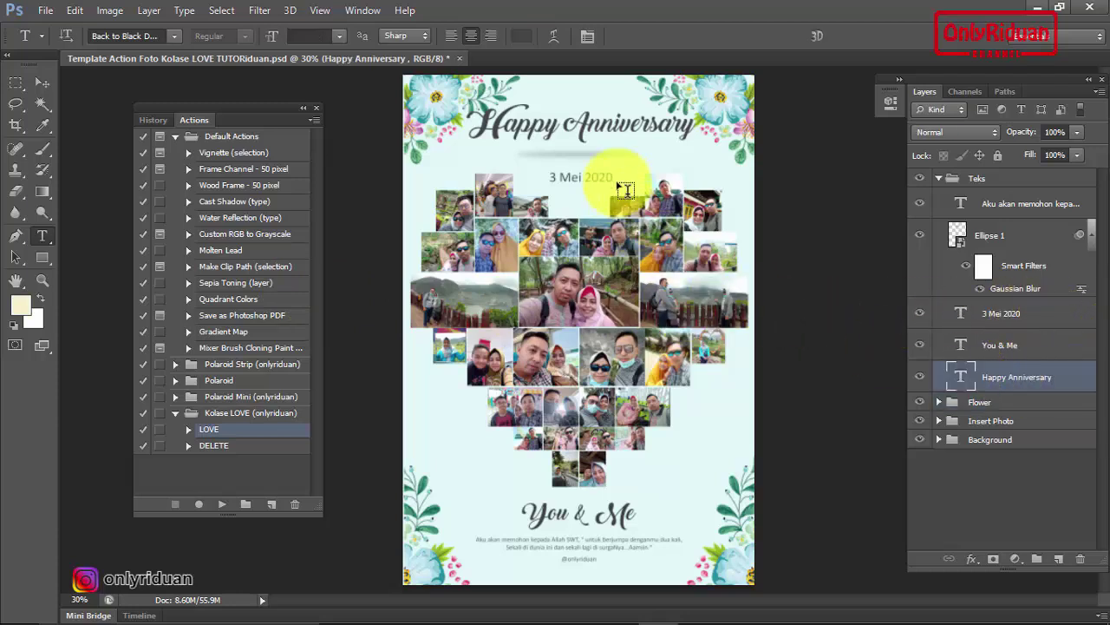
click(607, 129)
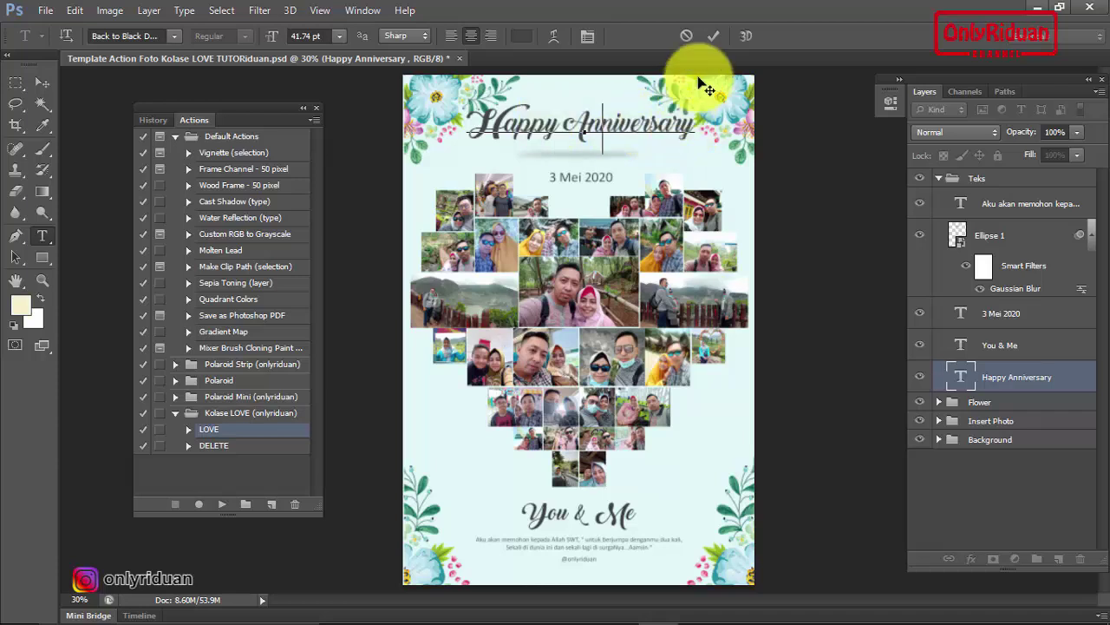
click(713, 34)
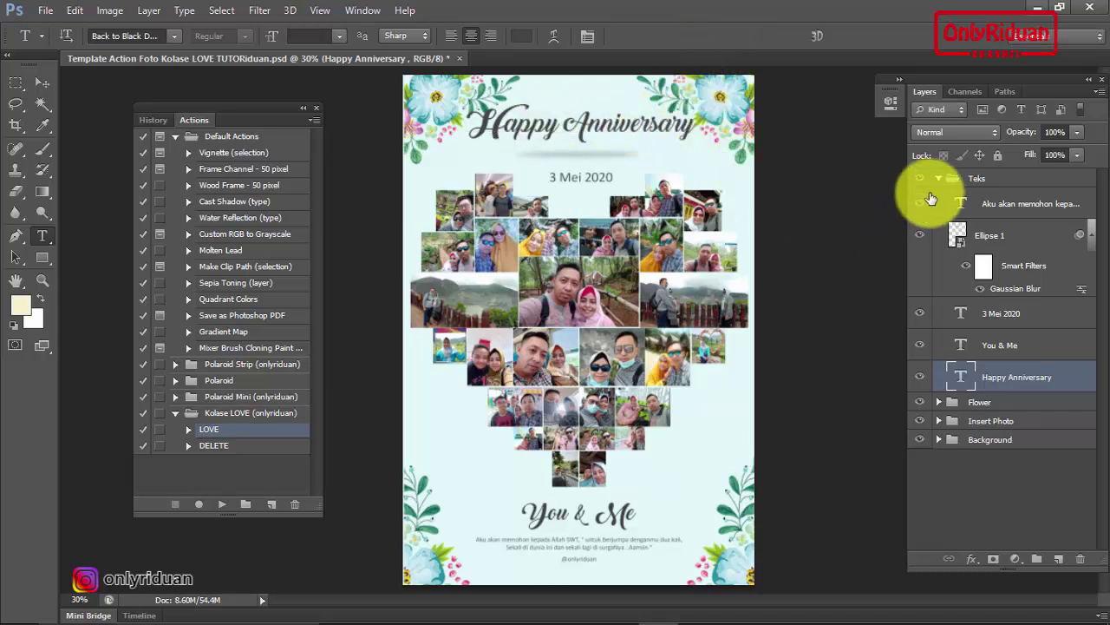
- Collapse Teks, expand Insert Photo and select its last photo layer, Foto 31
click(940, 179)
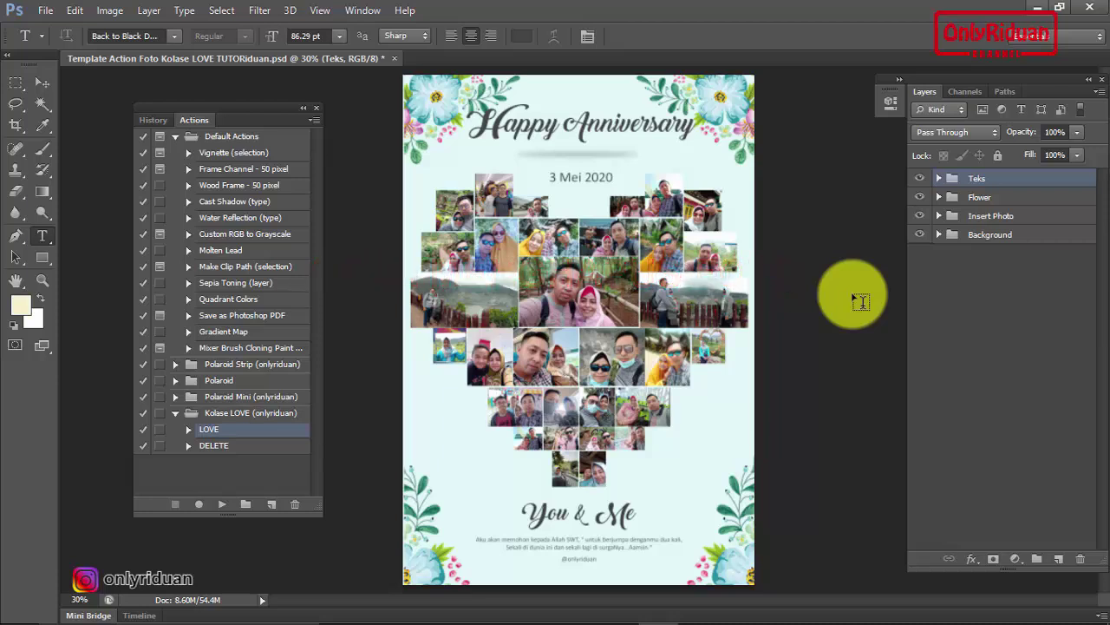
click(939, 216)
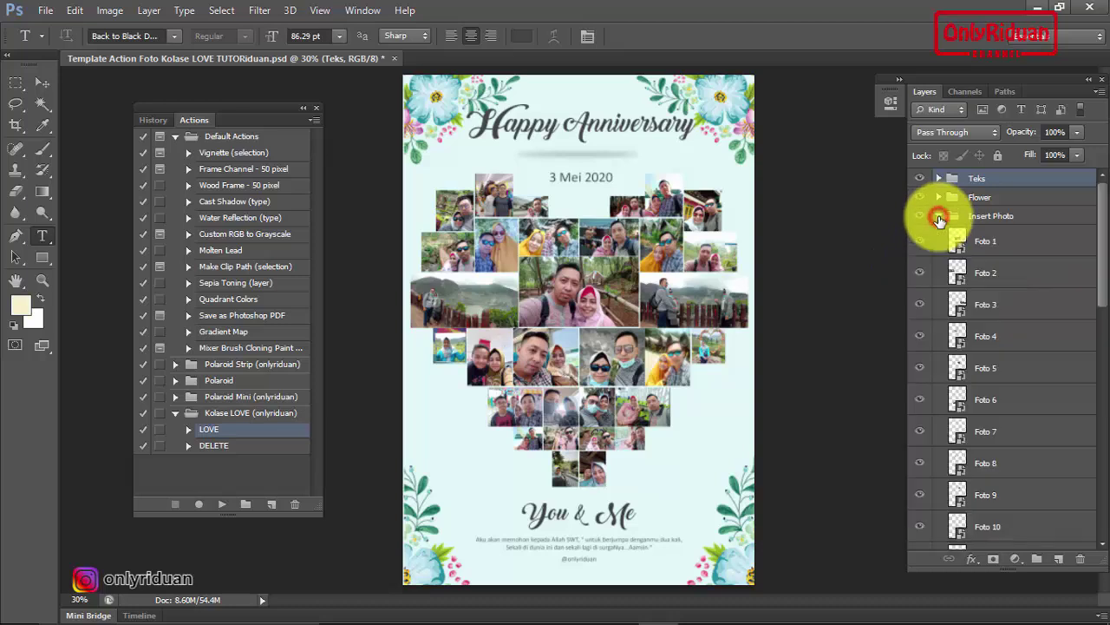
drag(1102, 228, 1102, 501)
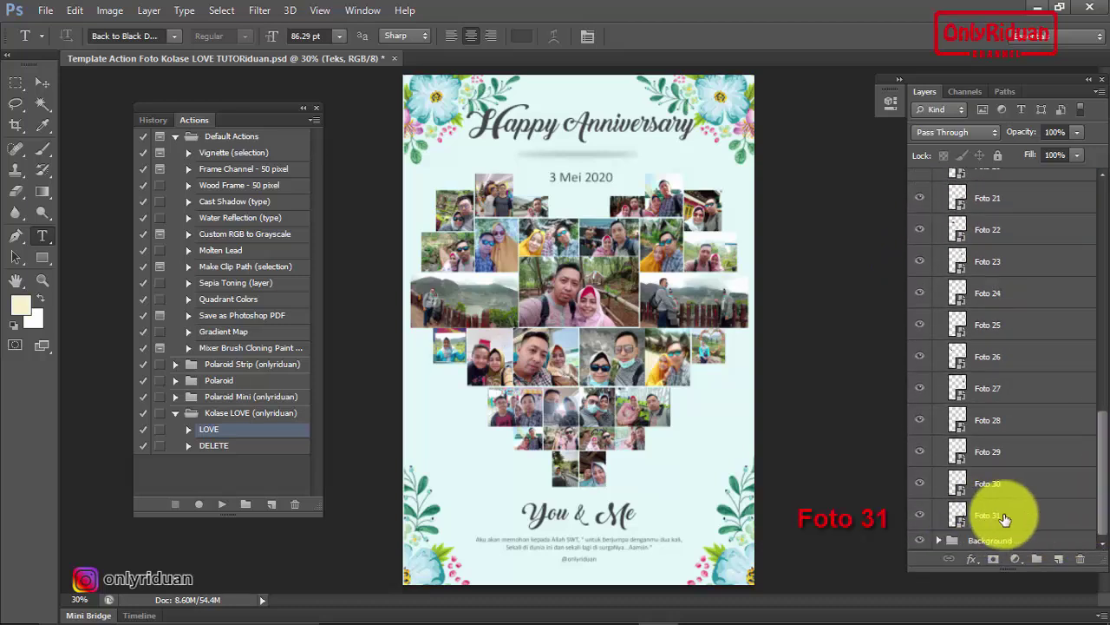
click(1001, 521)
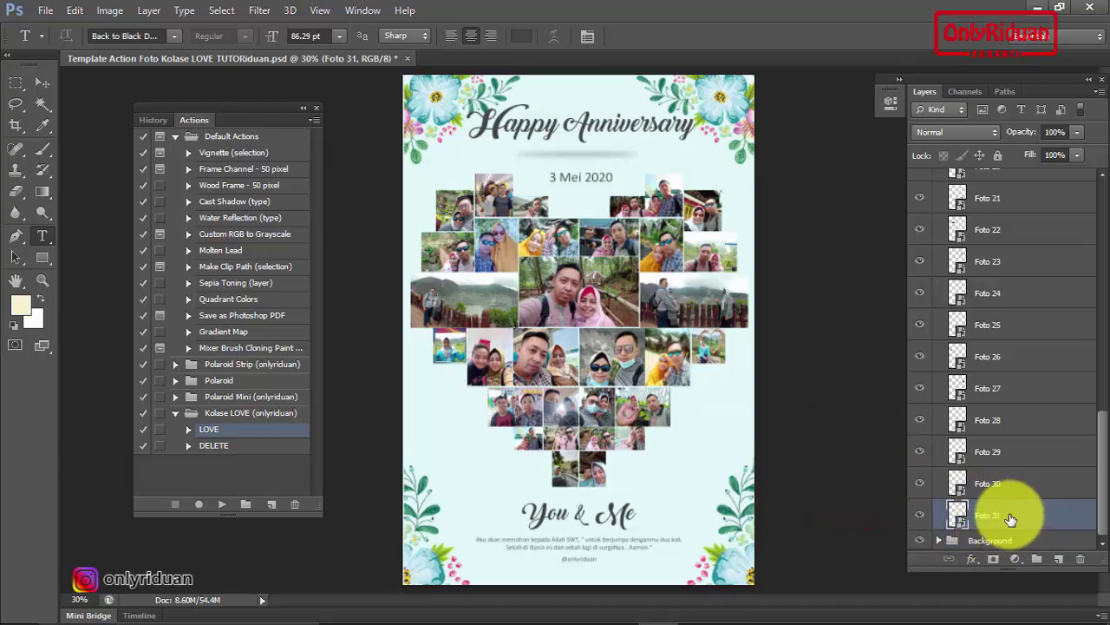
- Play the Kolase LOVE DELETE action to empty every heart frame back to black
click(217, 447)
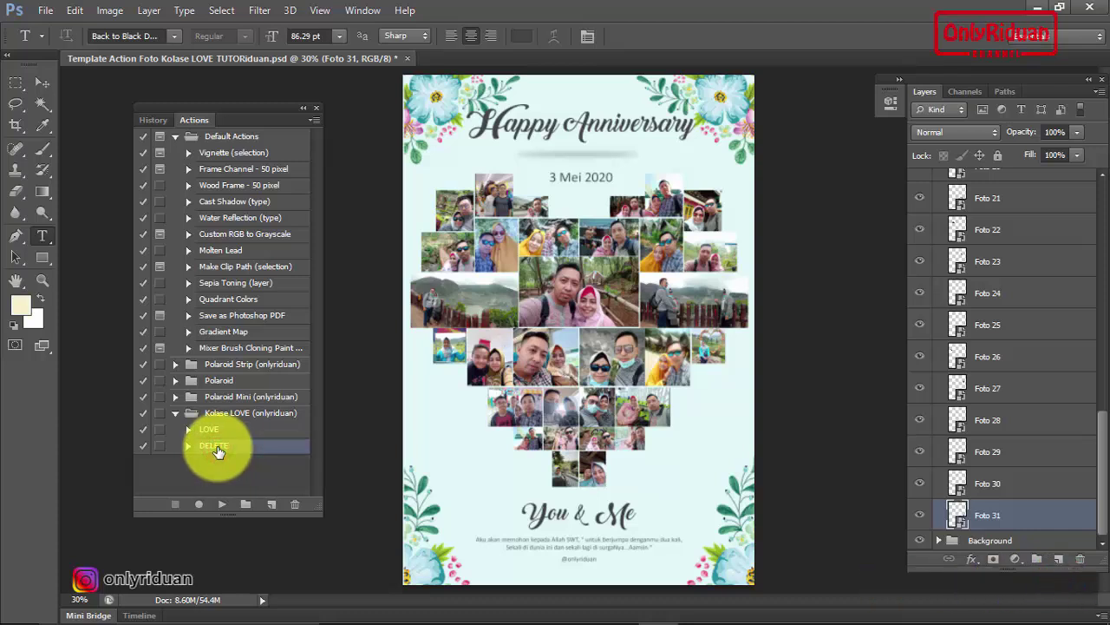
click(222, 505)
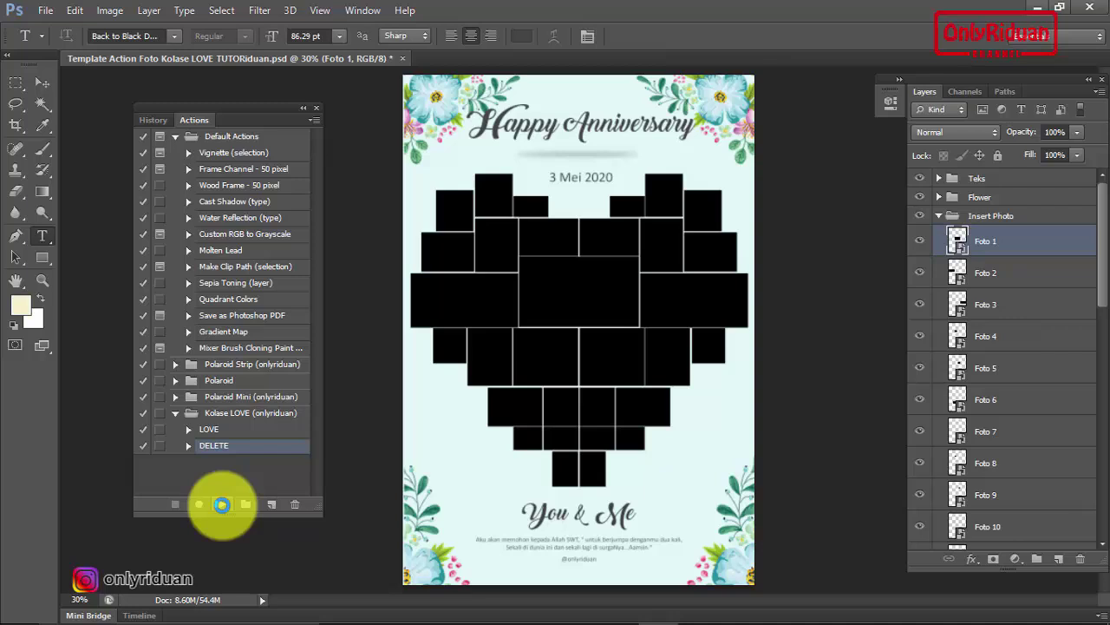
- Open every photo in the Contoh folder, 1.jpg through 31.jpg, as separate documents
click(45, 10)
click(44, 33)
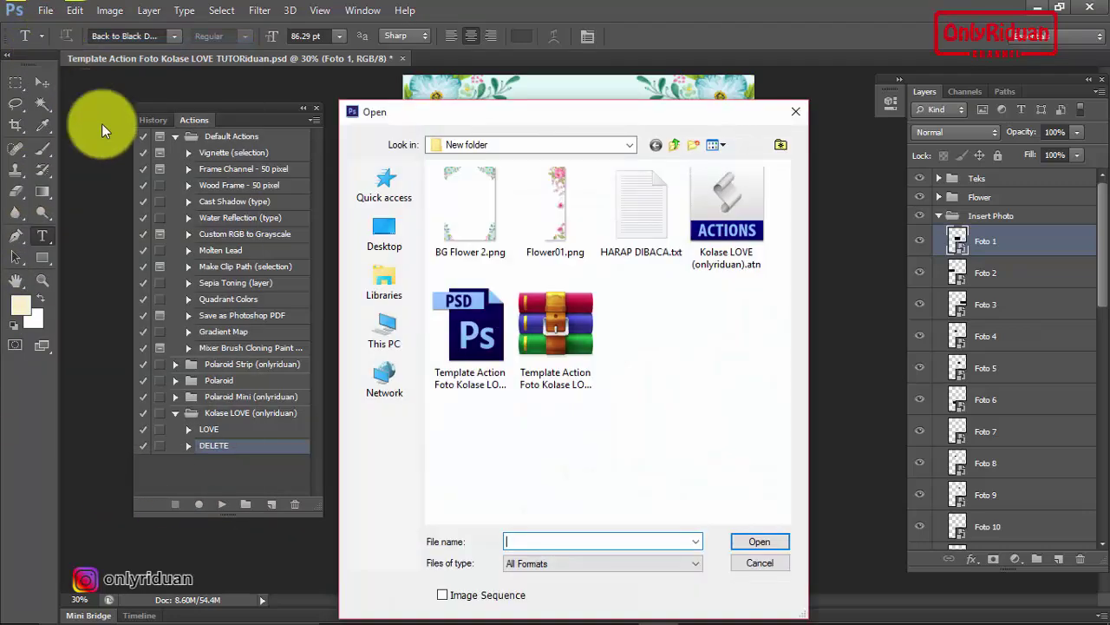
click(674, 144)
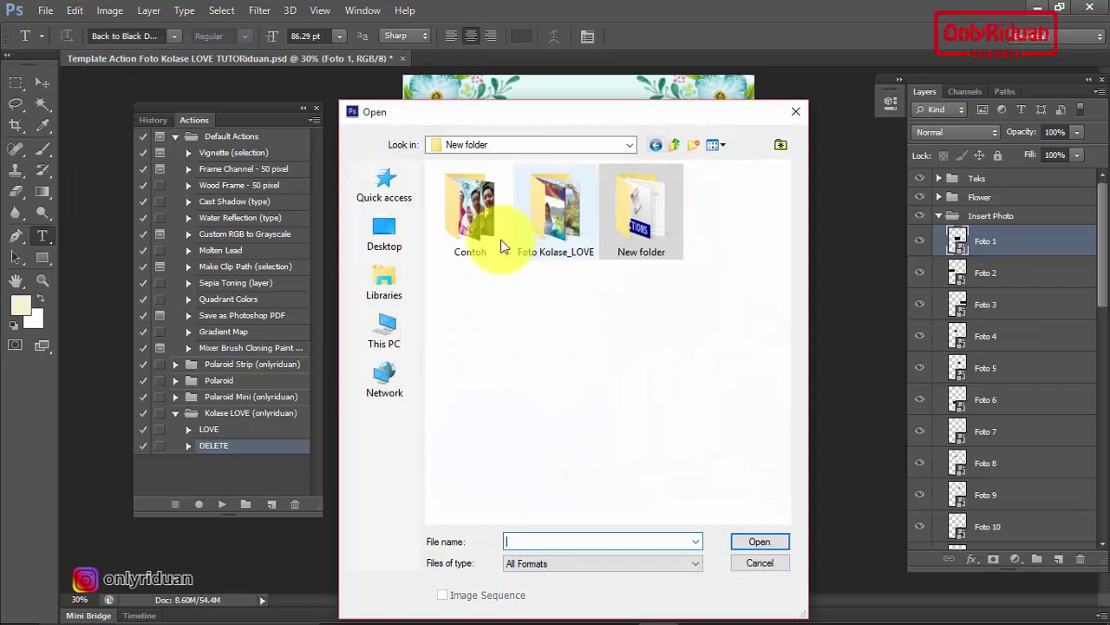
double_click(473, 208)
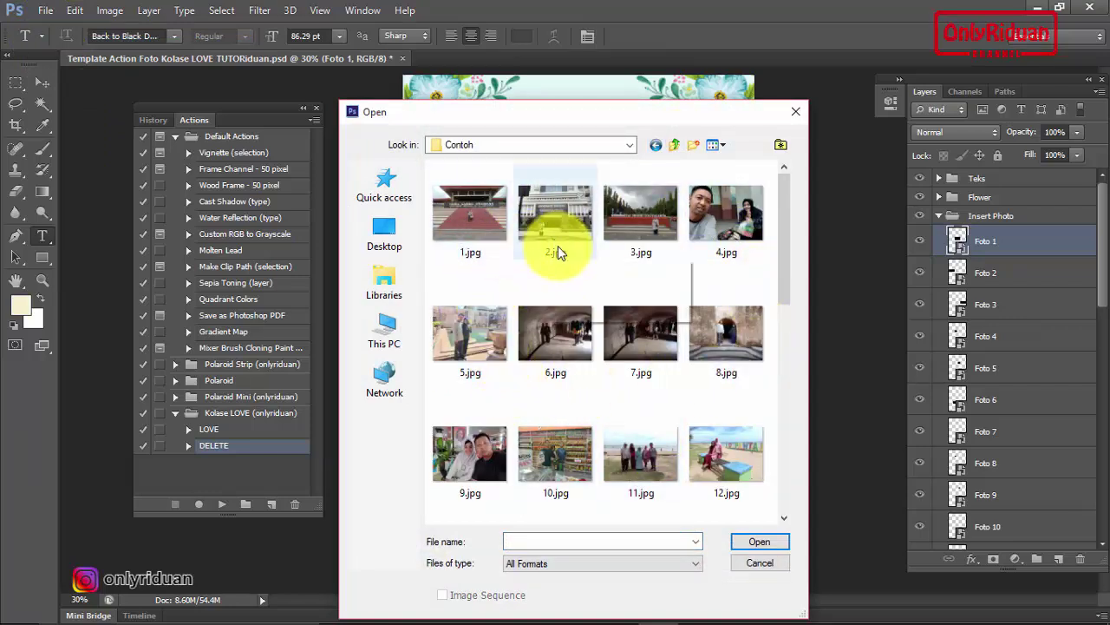
drag(786, 210, 785, 209)
click(485, 225)
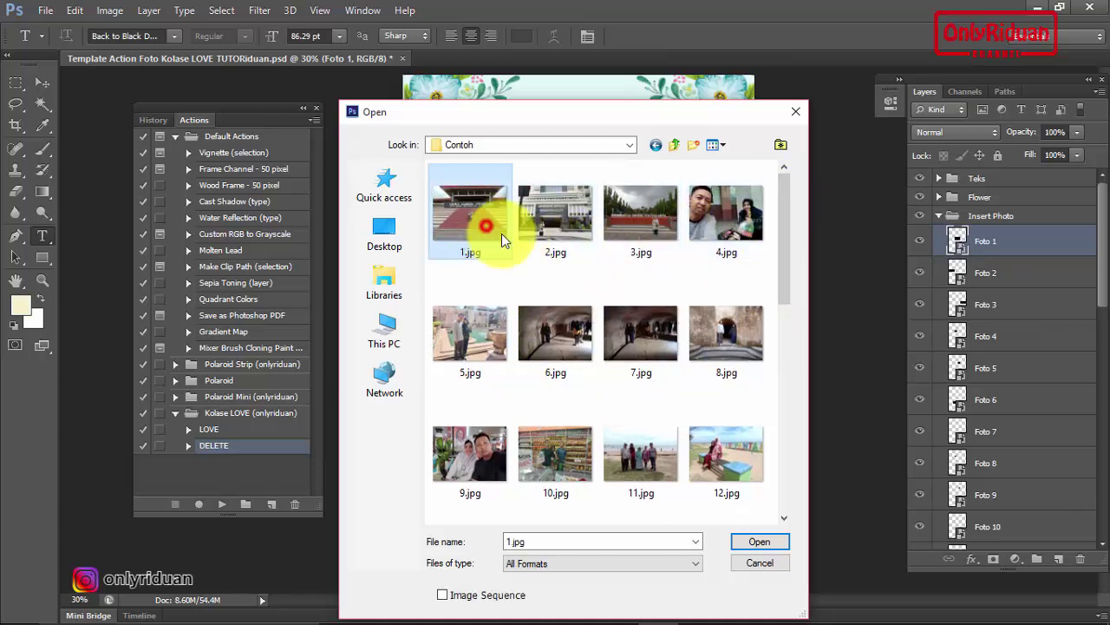
drag(790, 233, 805, 315)
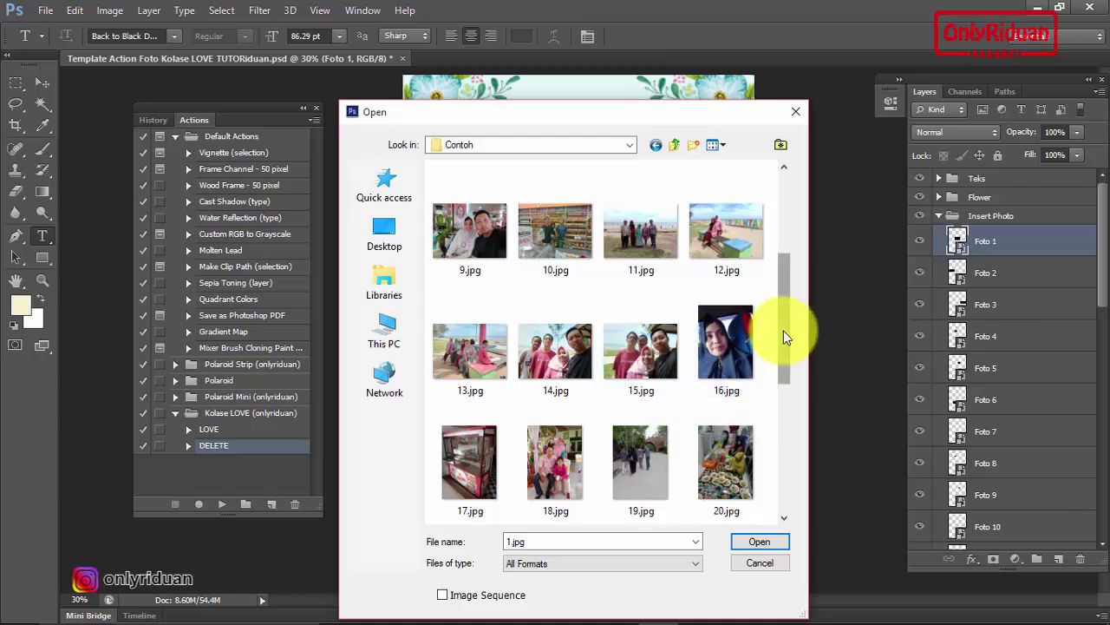
mouse_move(783, 330)
mouse_down()
mouse_move(781, 306)
mouse_move(694, 232)
mouse_up()
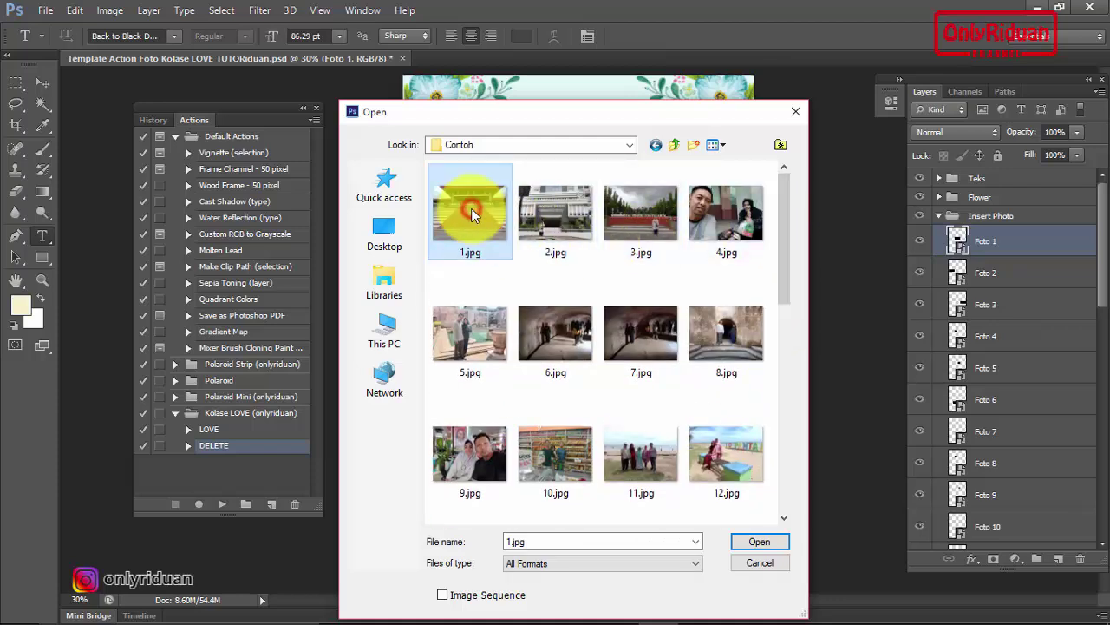
key(ctrl+a)
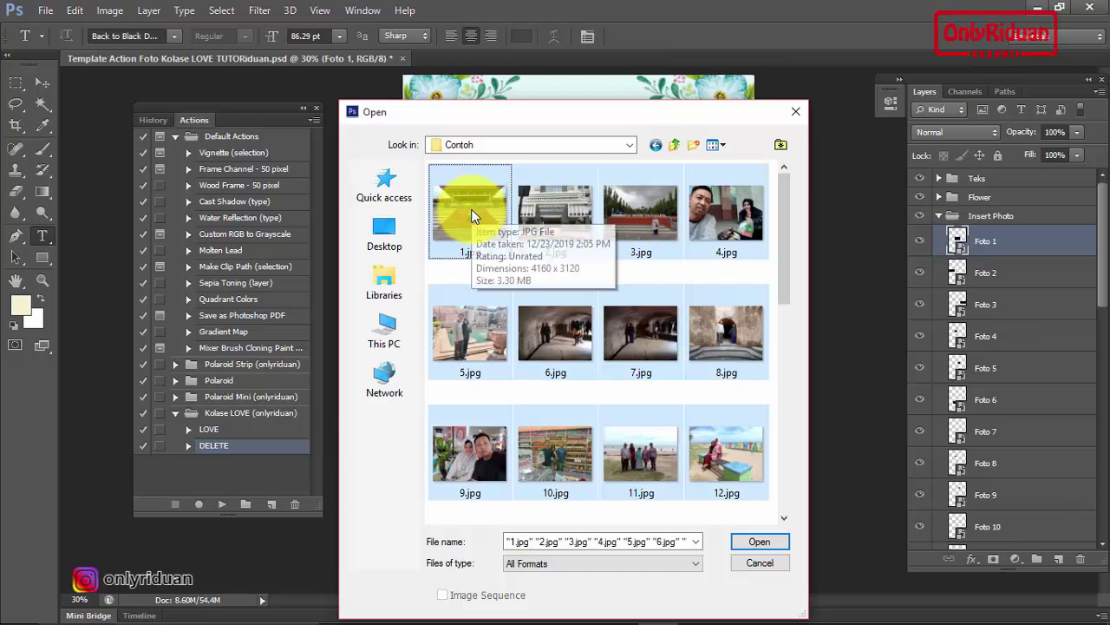
click(762, 544)
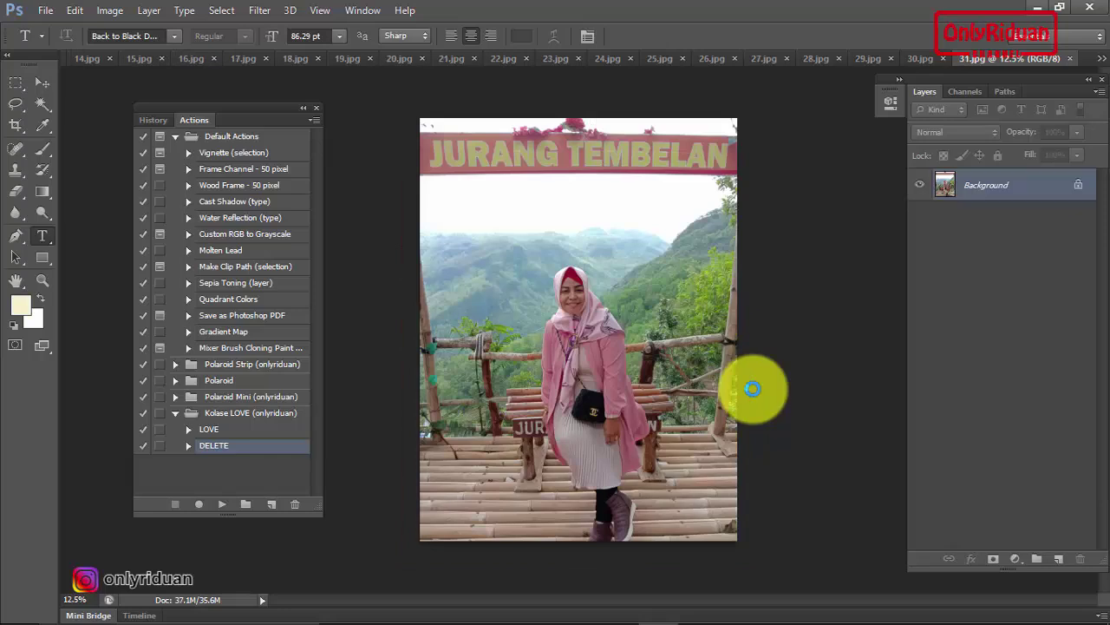
- Switch back to the Happy Anniversary template and play the LOVE action to fill its heart frames
click(1099, 61)
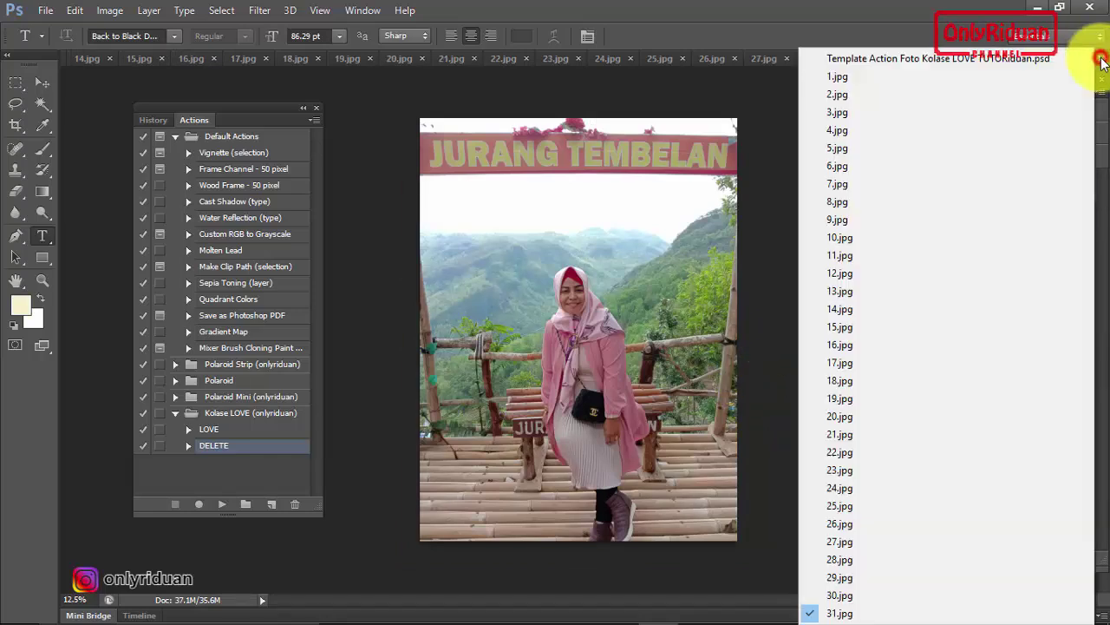
click(896, 60)
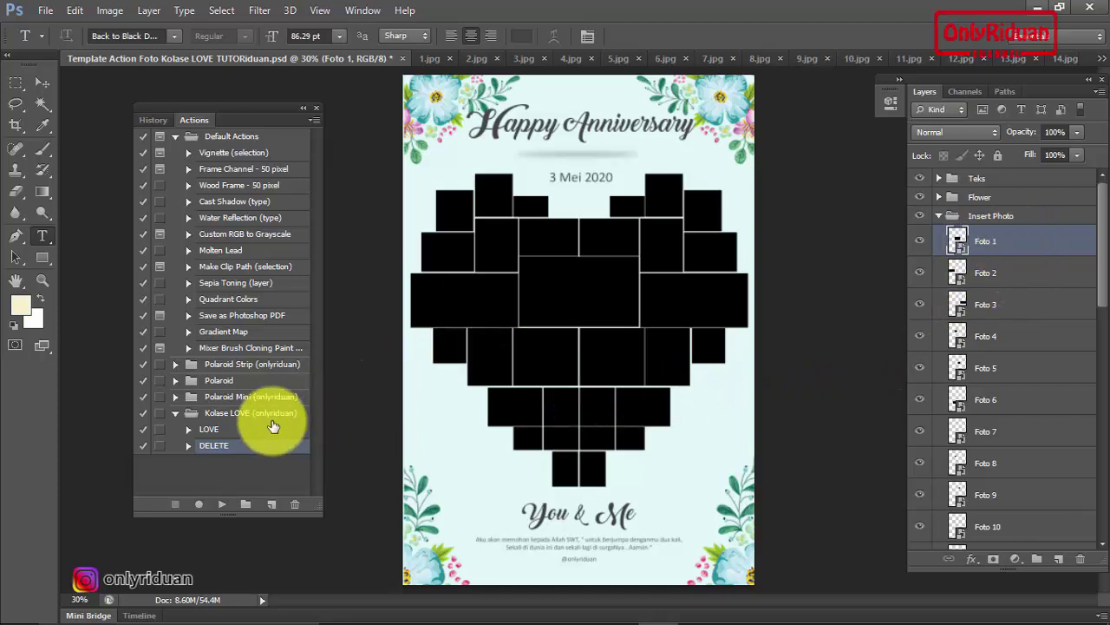
click(214, 432)
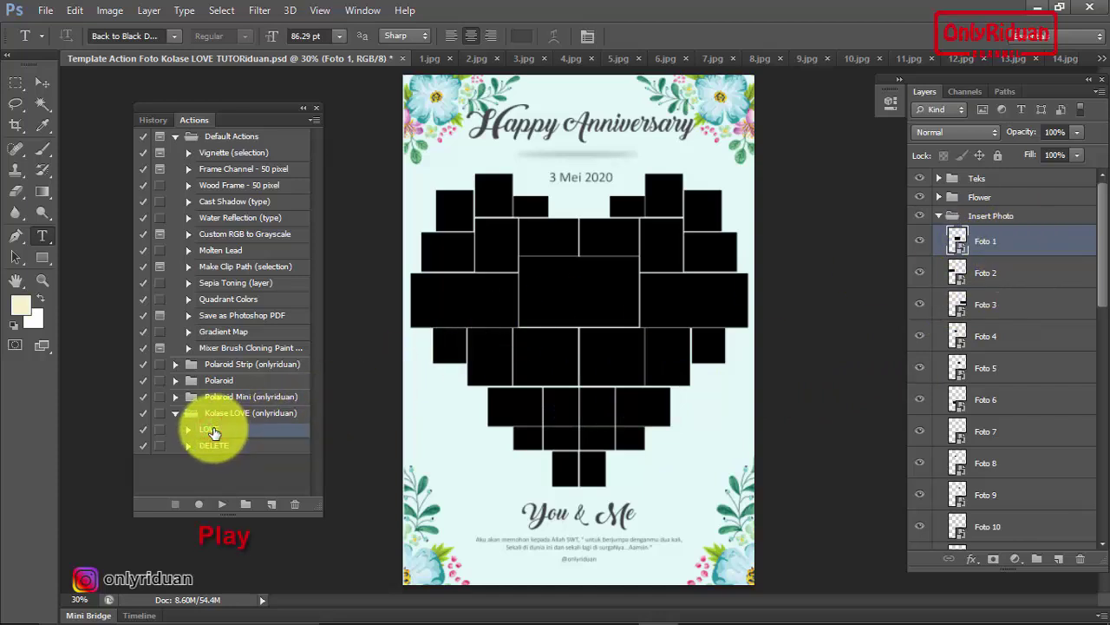
click(222, 504)
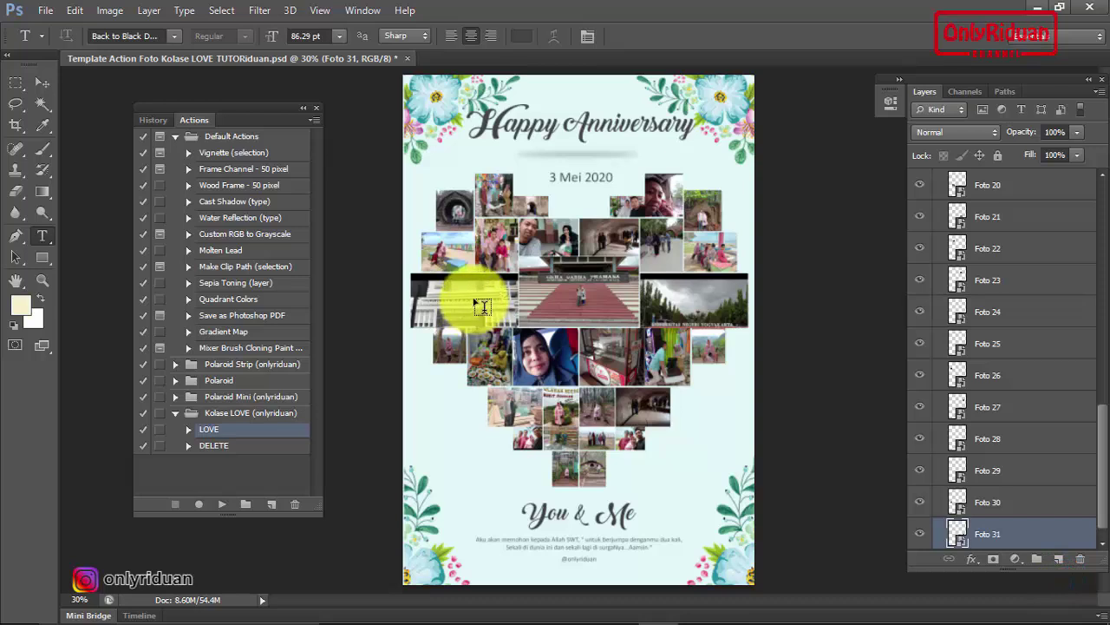
- Shift the Graduate School photo upward inside the Foto 2 smart object and save it back
mouse_move(1100, 464)
mouse_down()
mouse_move(1106, 297)
mouse_move(1091, 249)
mouse_up()
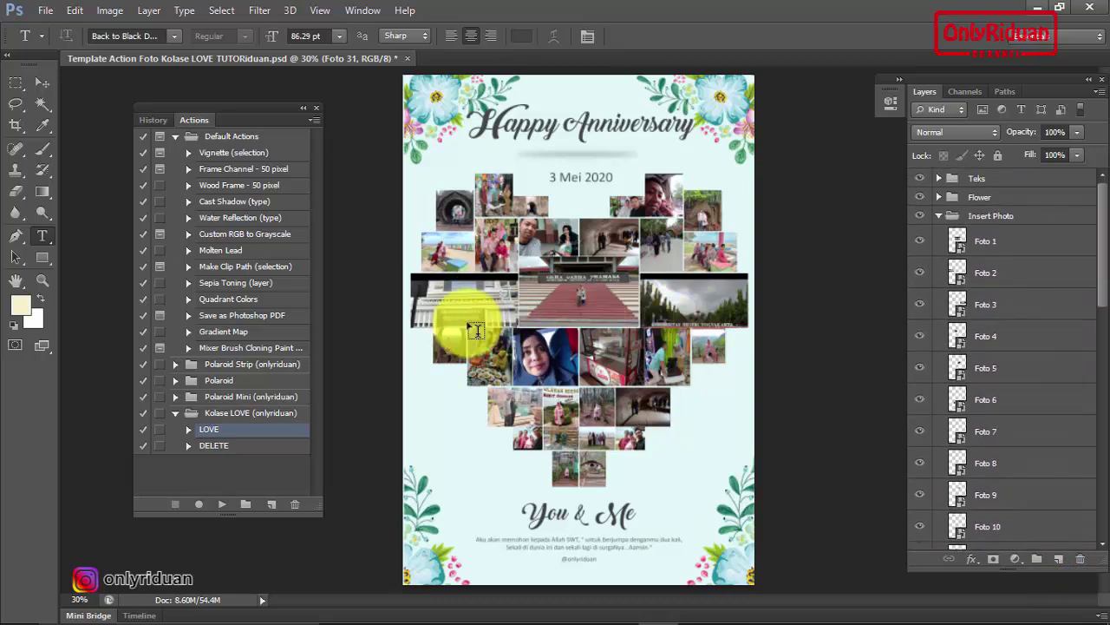
drag(468, 309, 489, 311)
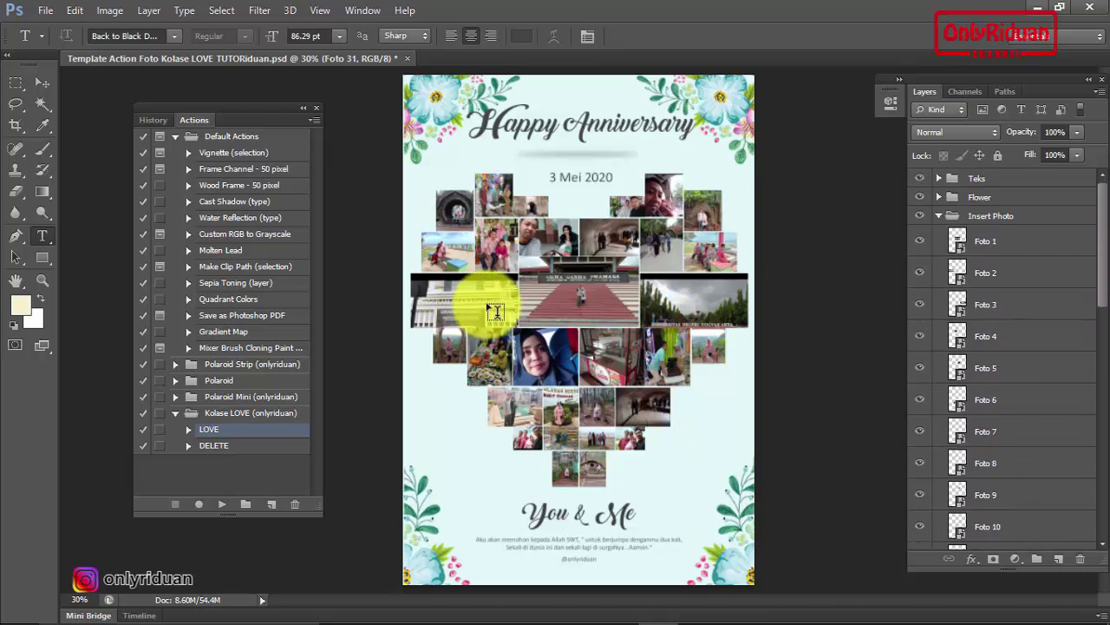
click(999, 273)
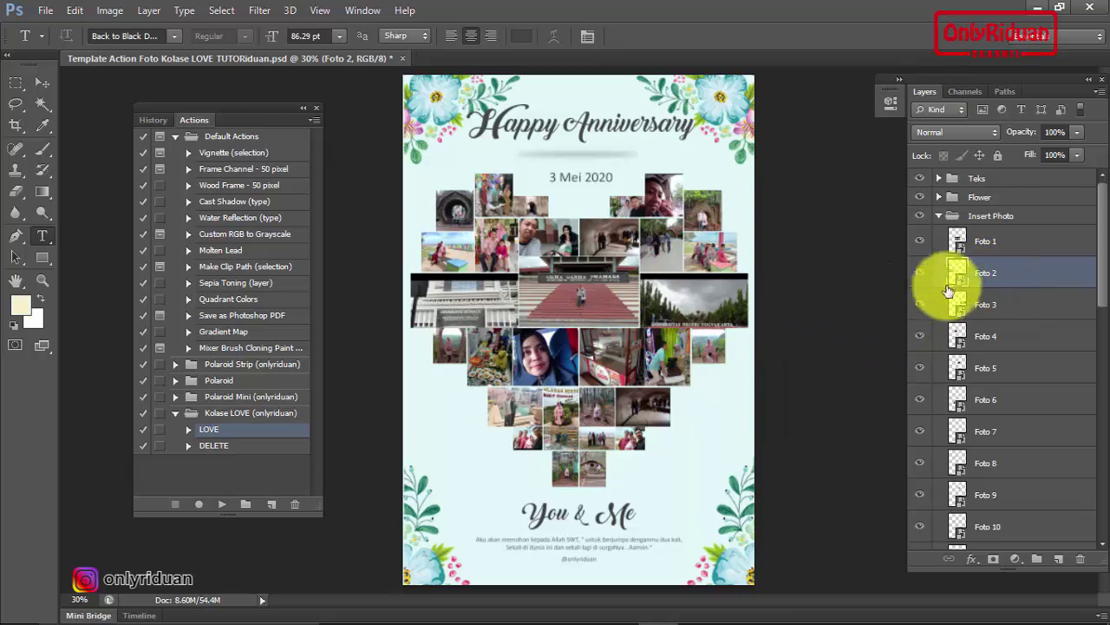
double_click(959, 280)
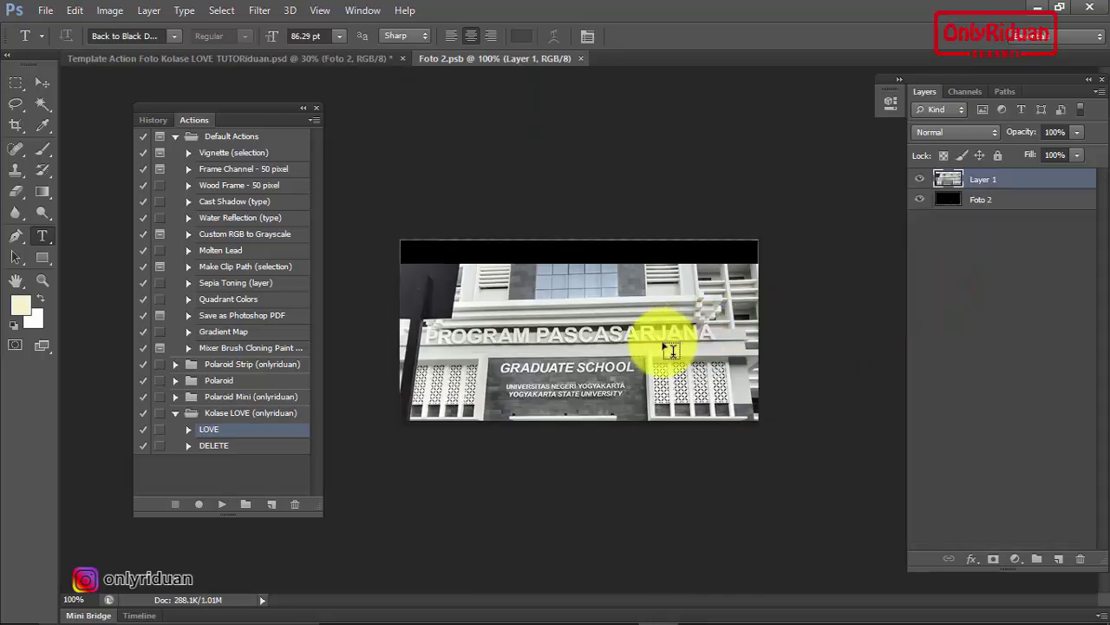
click(47, 86)
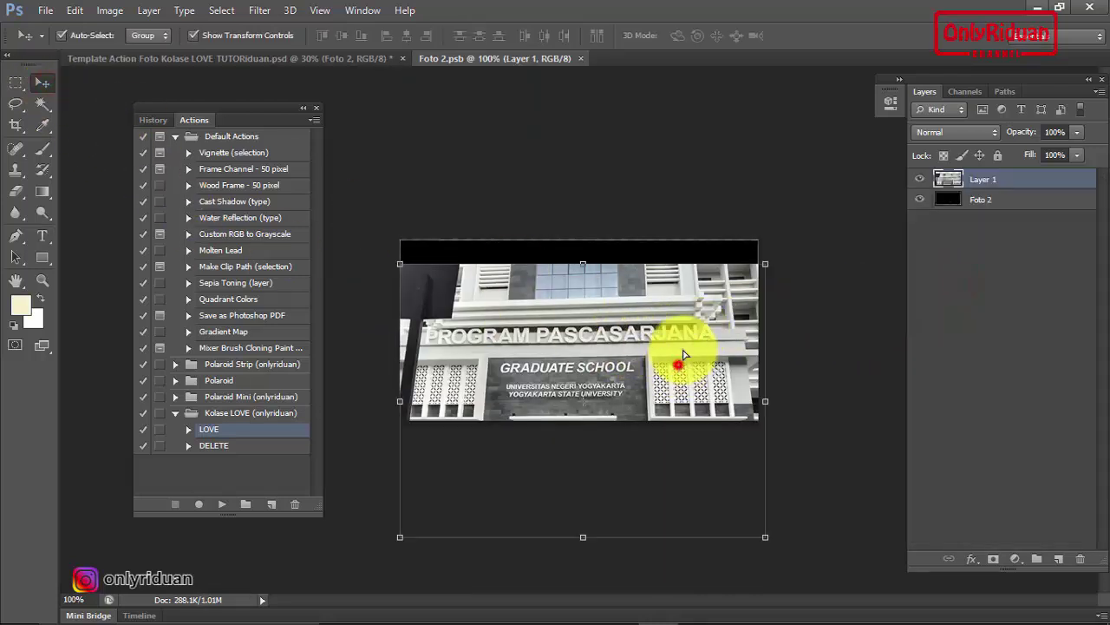
drag(683, 355, 677, 277)
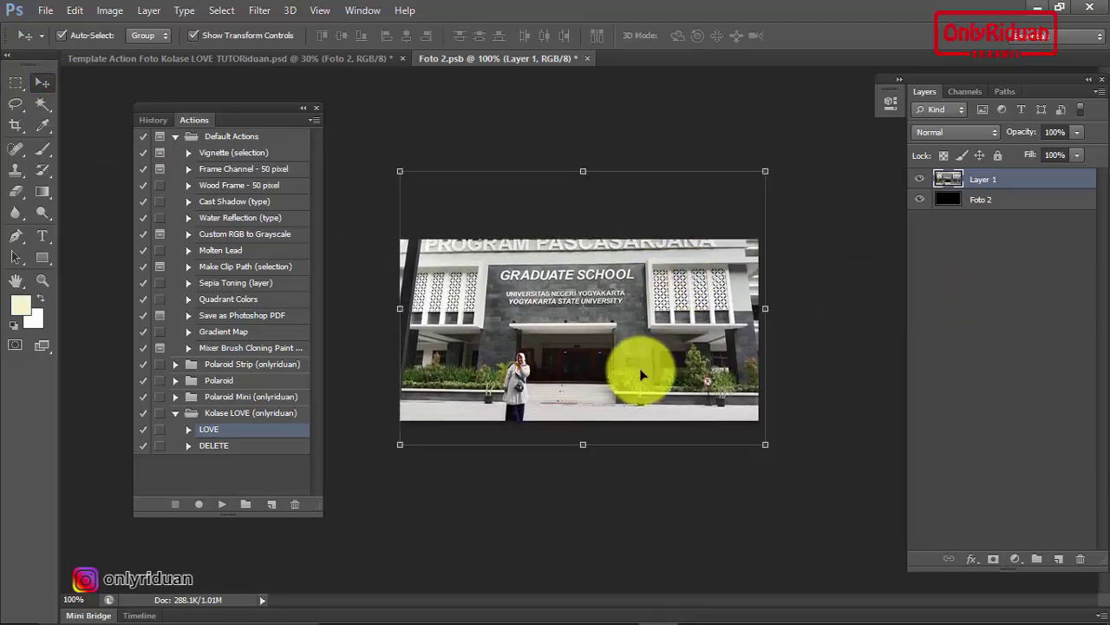
click(586, 58)
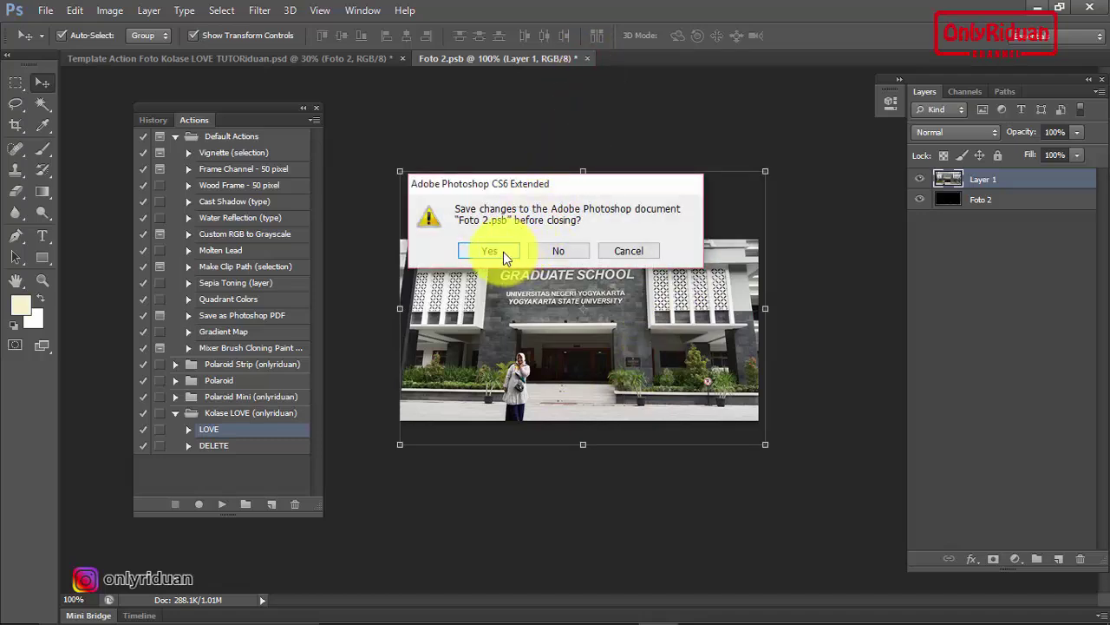
click(503, 252)
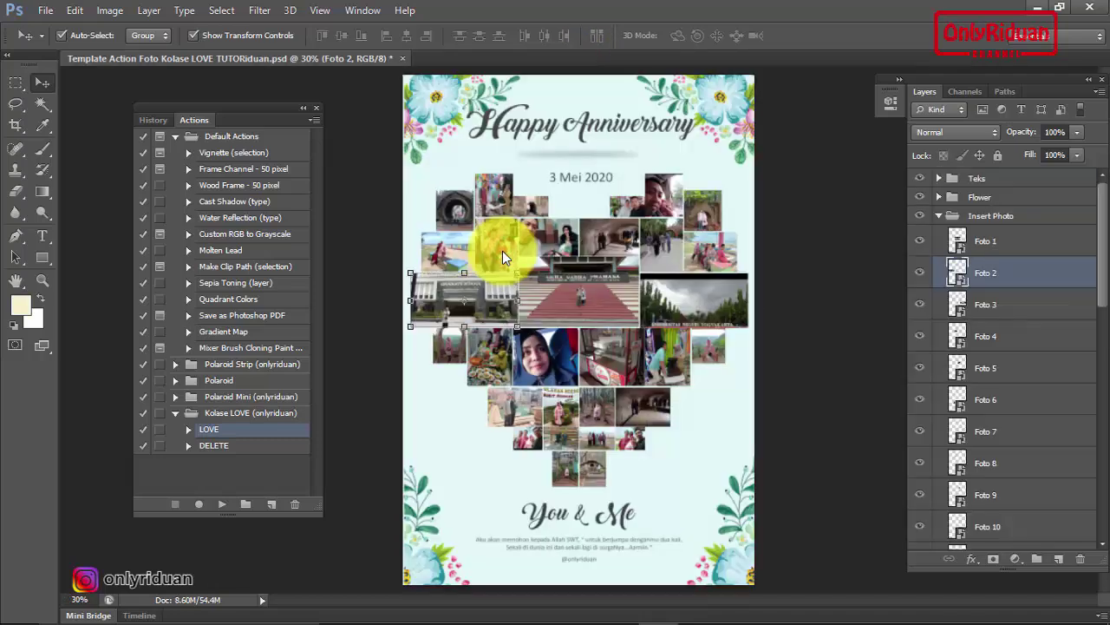
- Move the Universitas Negeri Yogyakarta photo up inside the Foto 3 smart object and save it
double_click(958, 306)
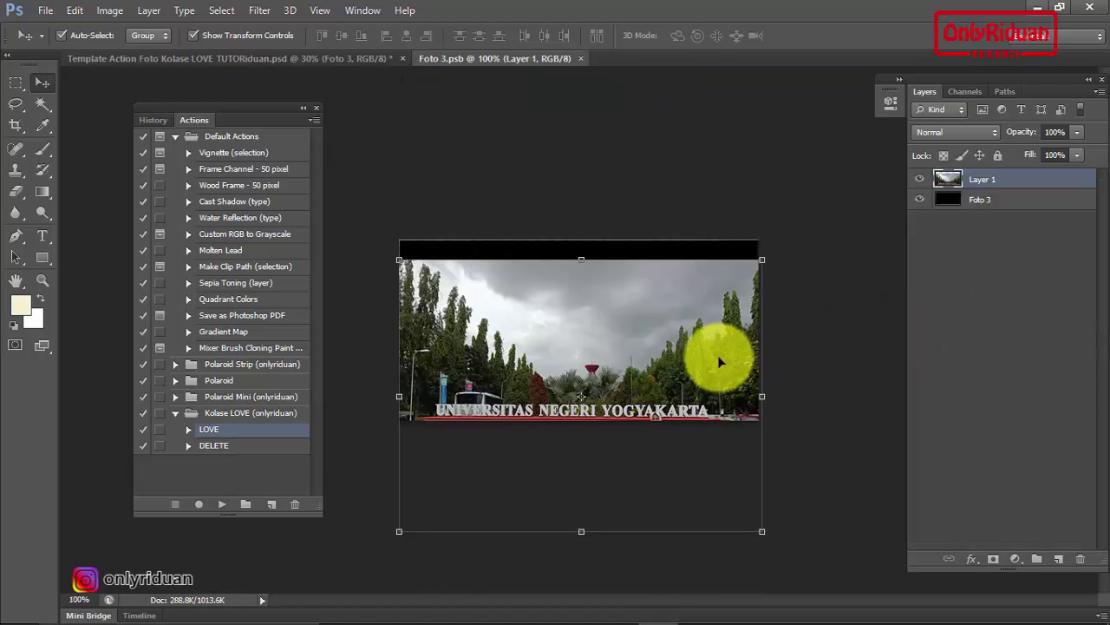
drag(717, 355, 712, 286)
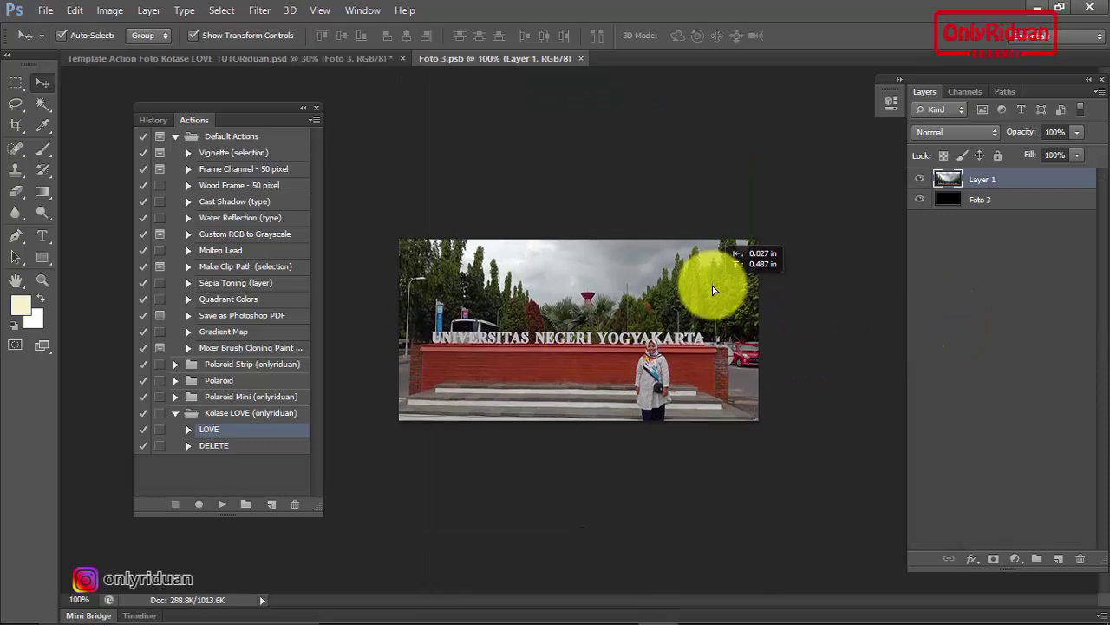
drag(713, 287, 714, 256)
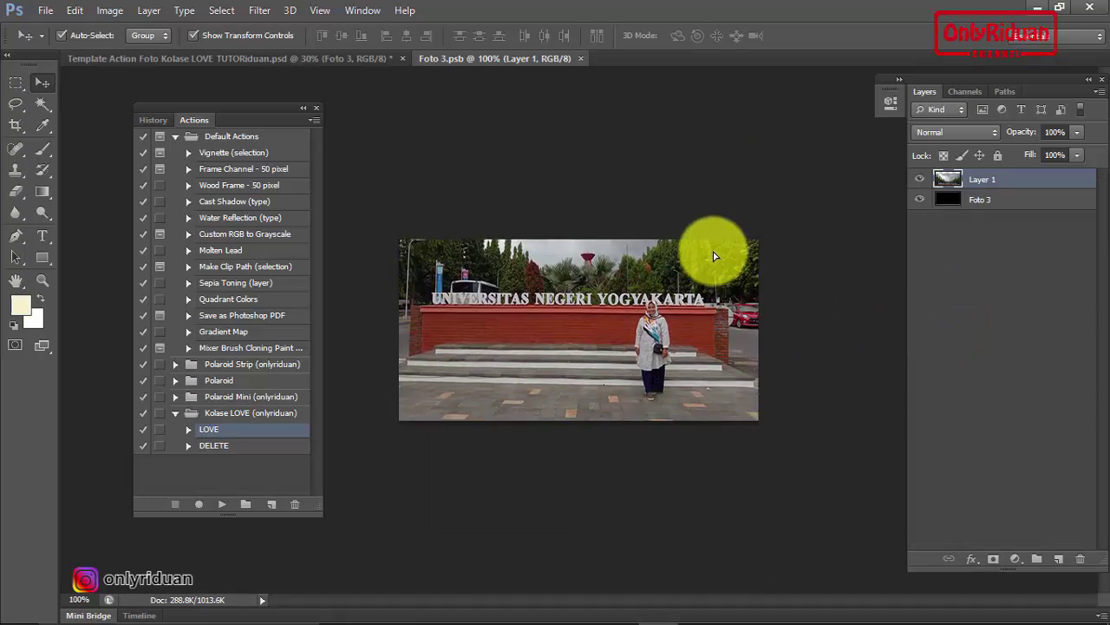
click(586, 58)
click(500, 248)
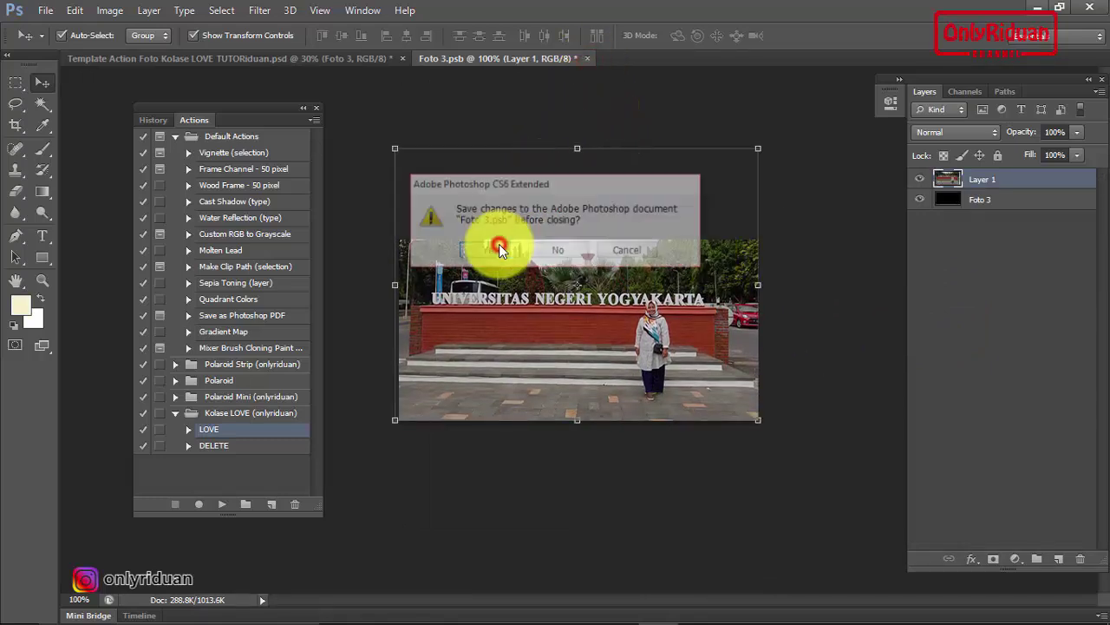